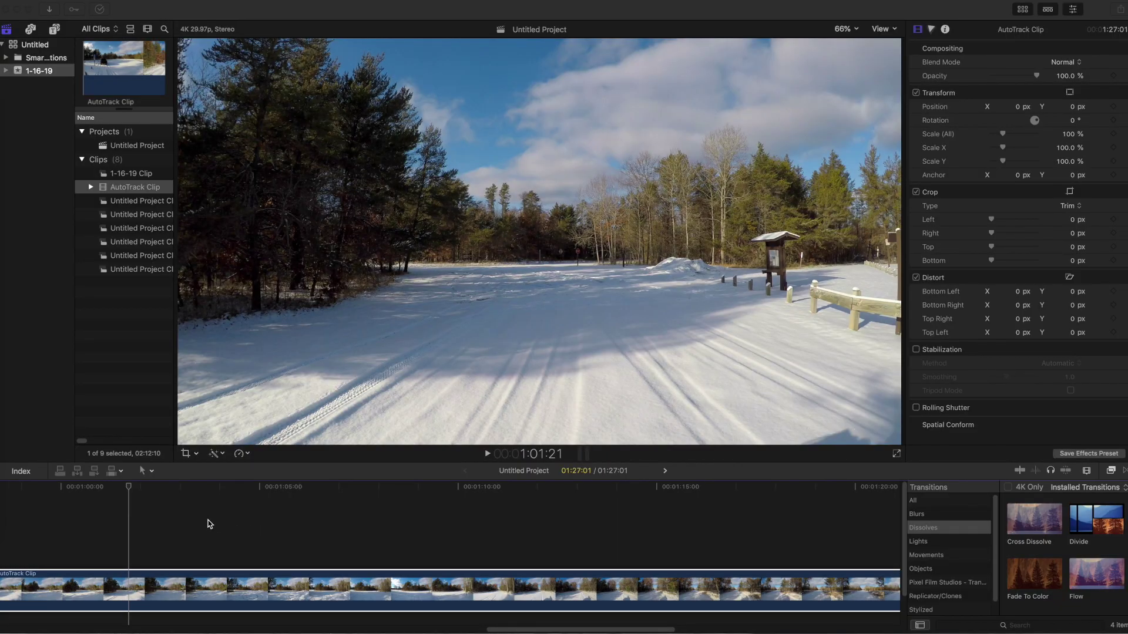
# Select the AutoTrack clip and park the playhead at 1:06:07 on the snowy clearing.
pyautogui.click(128, 486)
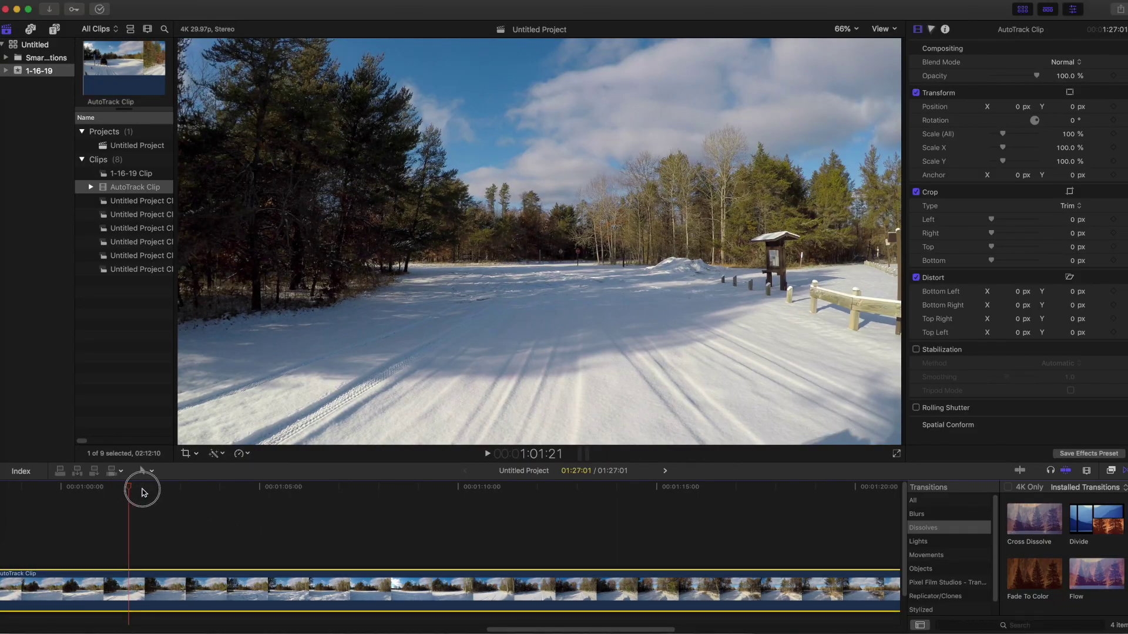
pyautogui.moveTo(130, 489); pyautogui.dragTo(310, 500)
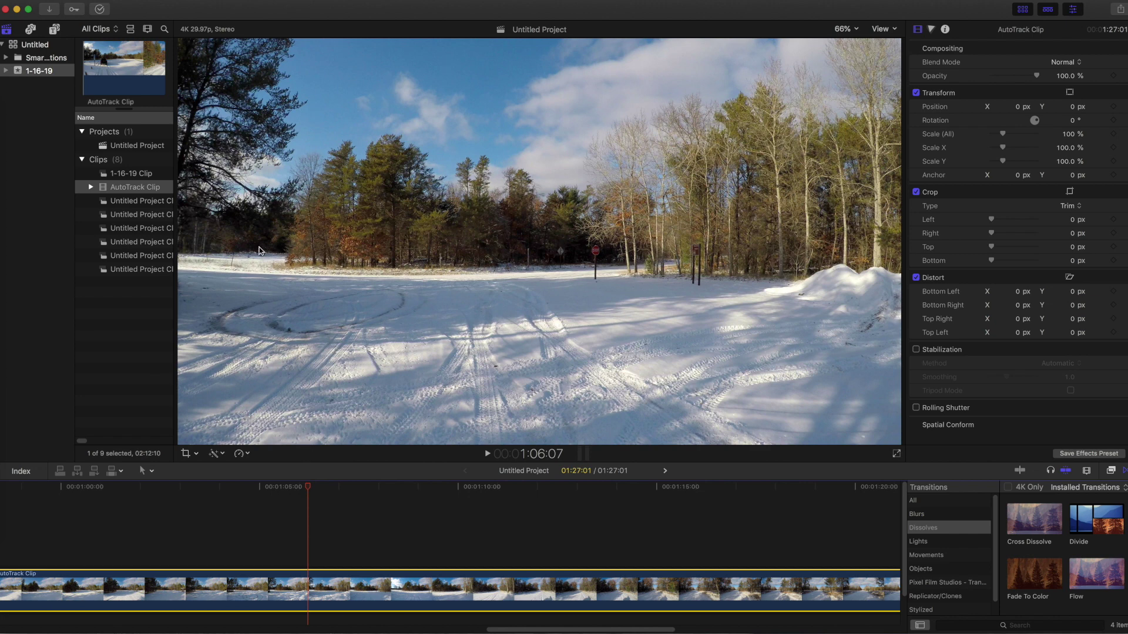
pyautogui.click(53, 28)
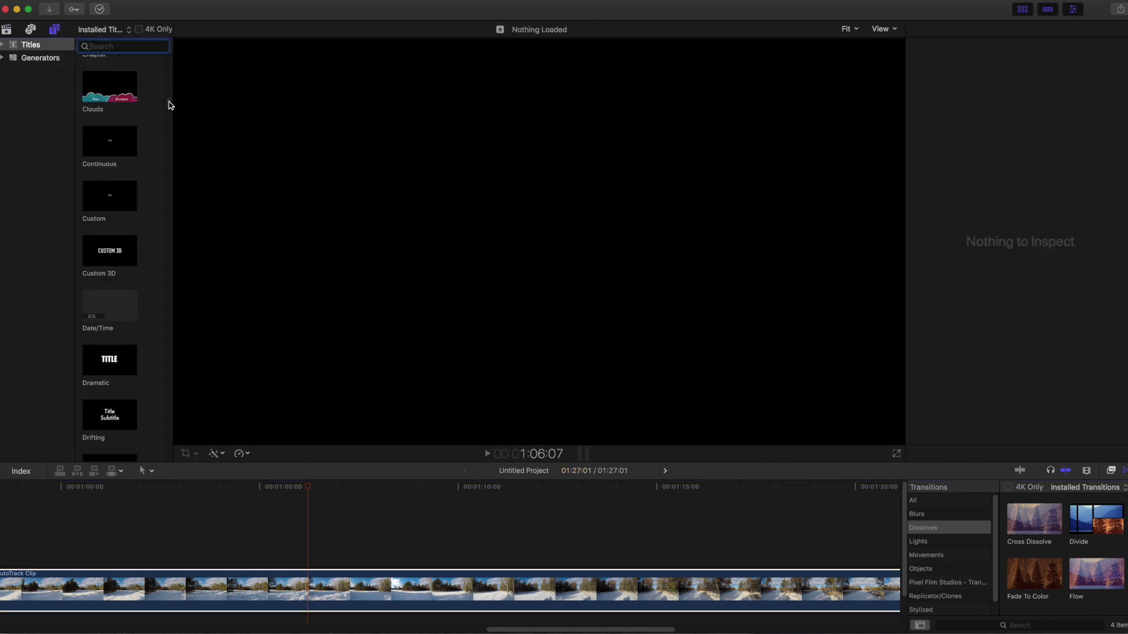
# Place the 4K UHD - 3D tracker title above the AutoTrack clip at 1:06:07, trimmed to 4:05.
pyautogui.moveTo(168, 105); pyautogui.dragTo(168, 304)
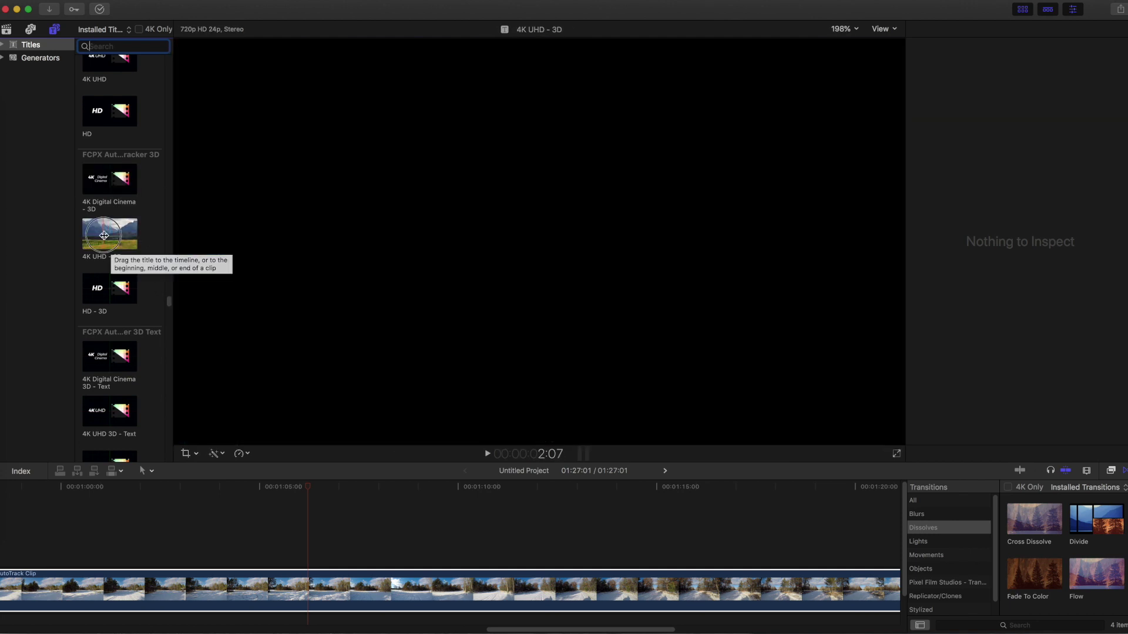
pyautogui.moveTo(104, 238); pyautogui.dragTo(310, 549)
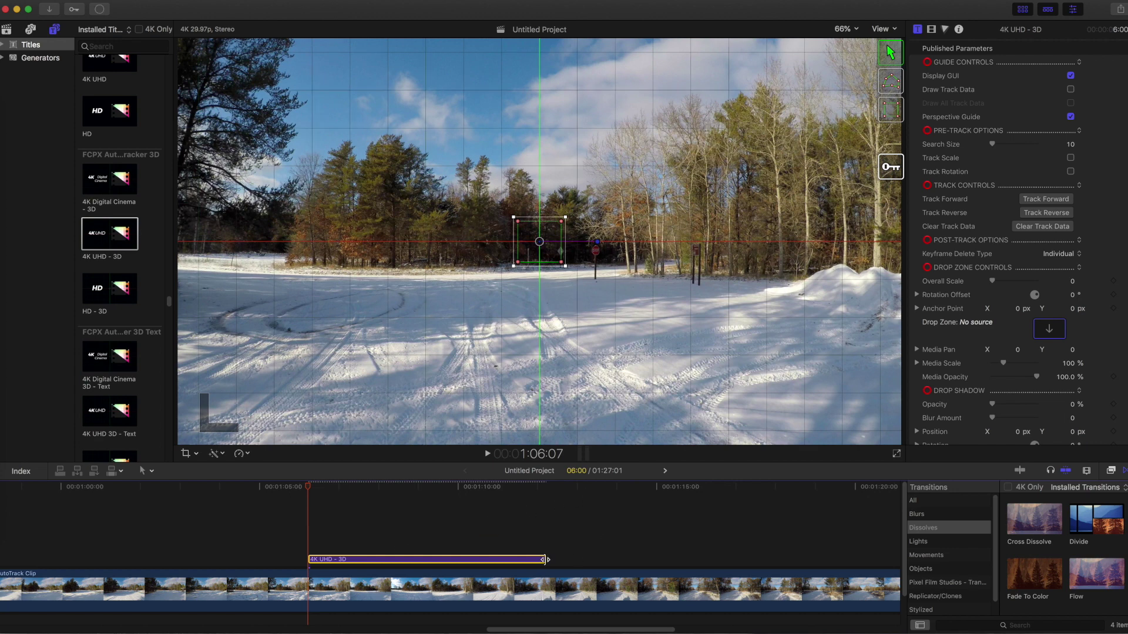
pyautogui.moveTo(544, 560); pyautogui.dragTo(470, 557)
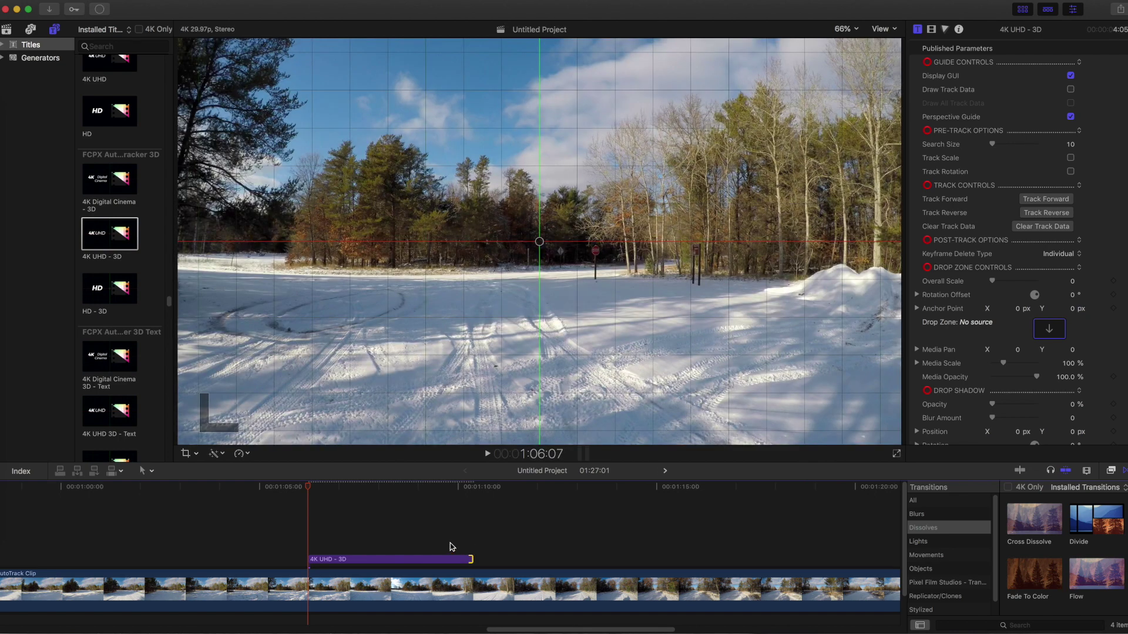
pyautogui.click(377, 563)
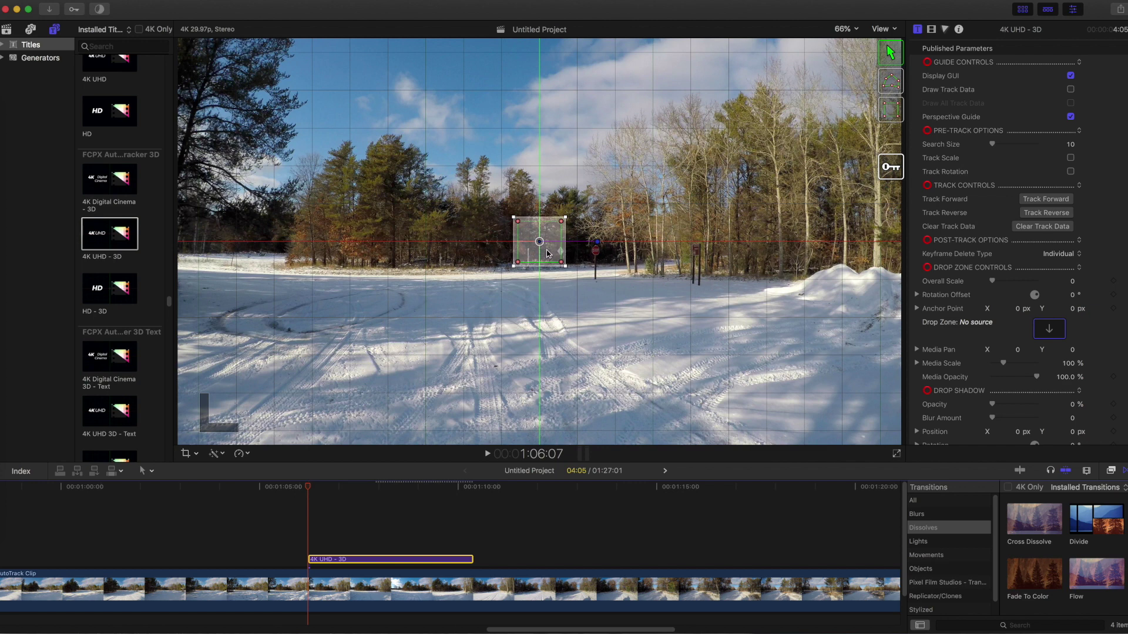
# Fit the tracker box tightly around the diamond sign, checking it at 200% zoom, and enable Draw Track Data.
pyautogui.moveTo(547, 254); pyautogui.dragTo(569, 263)
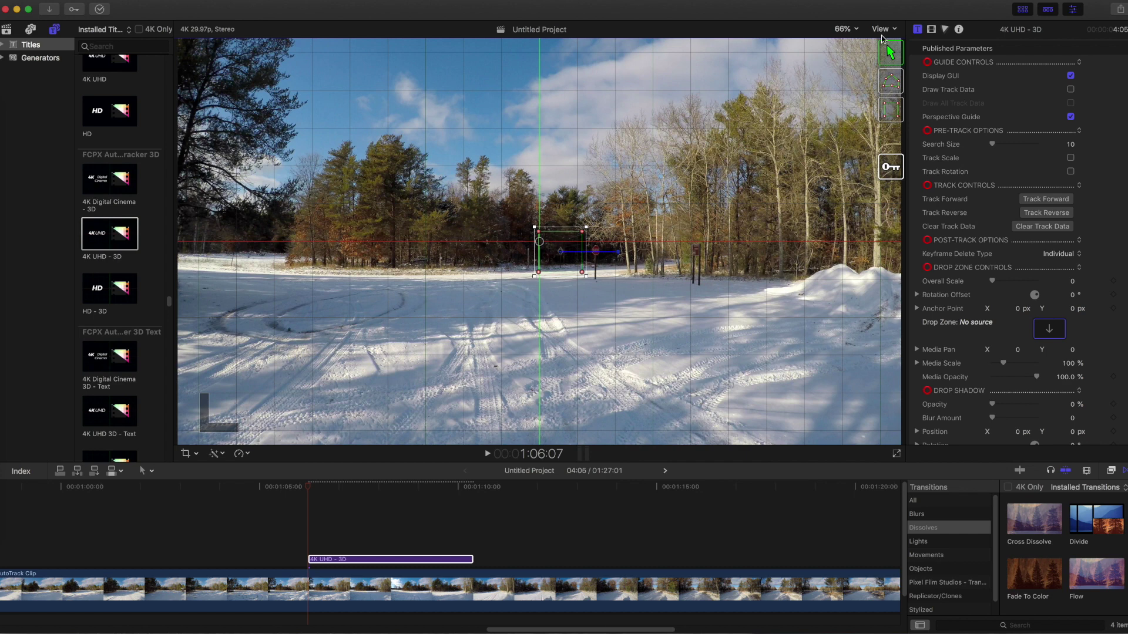
pyautogui.click(858, 30)
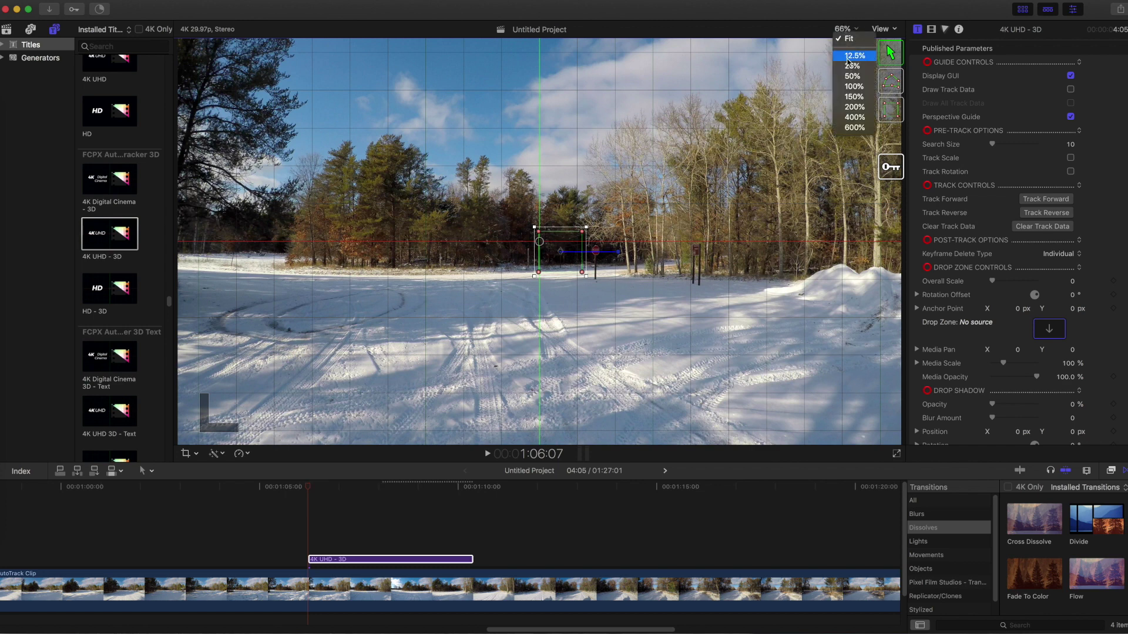
pyautogui.click(852, 107)
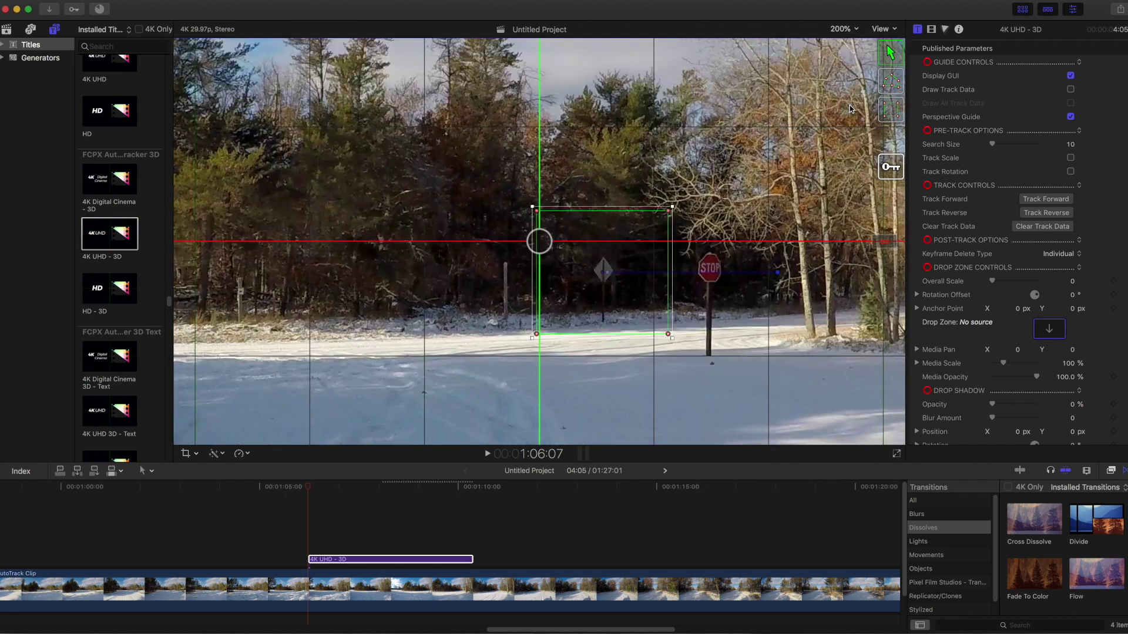
pyautogui.moveTo(536, 334); pyautogui.dragTo(538, 338)
pyautogui.click(843, 29)
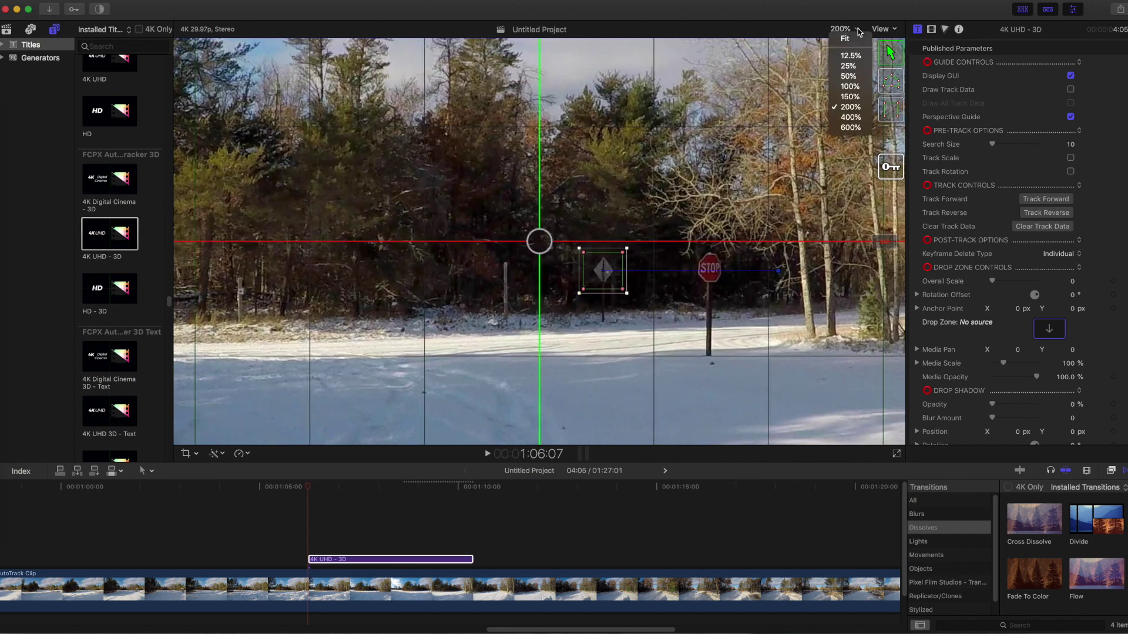
pyautogui.click(847, 40)
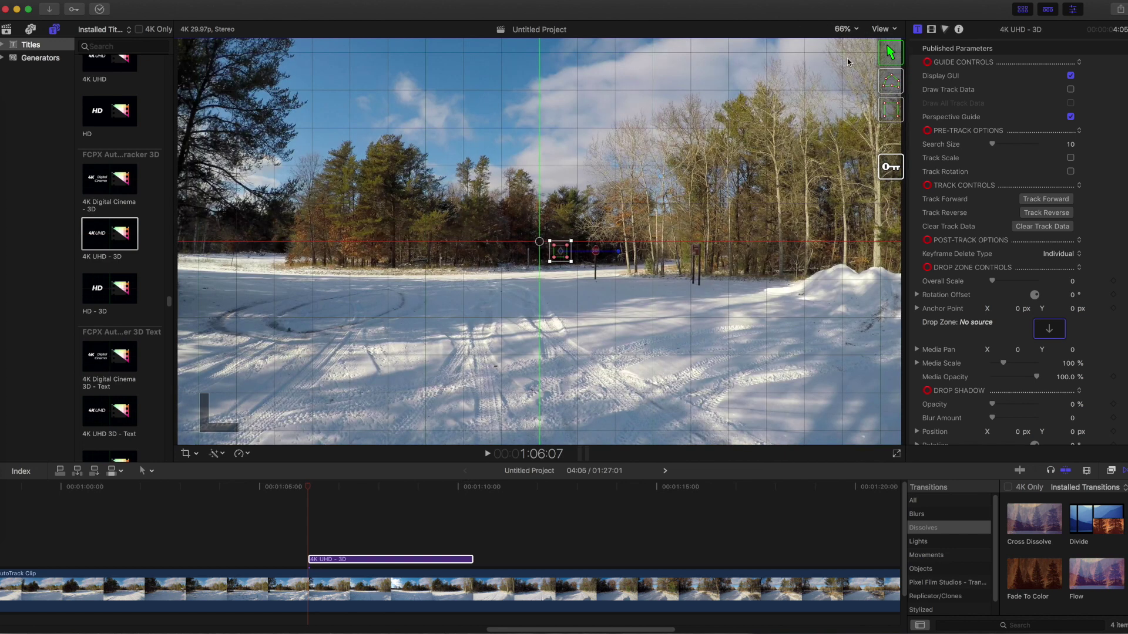
pyautogui.click(1071, 90)
# Enable Draw All Track Data and Track Scale, and raise Search Size from 10 to 65.
pyautogui.click(1072, 104)
pyautogui.click(1071, 158)
pyautogui.moveTo(992, 146); pyautogui.dragTo(1020, 148)
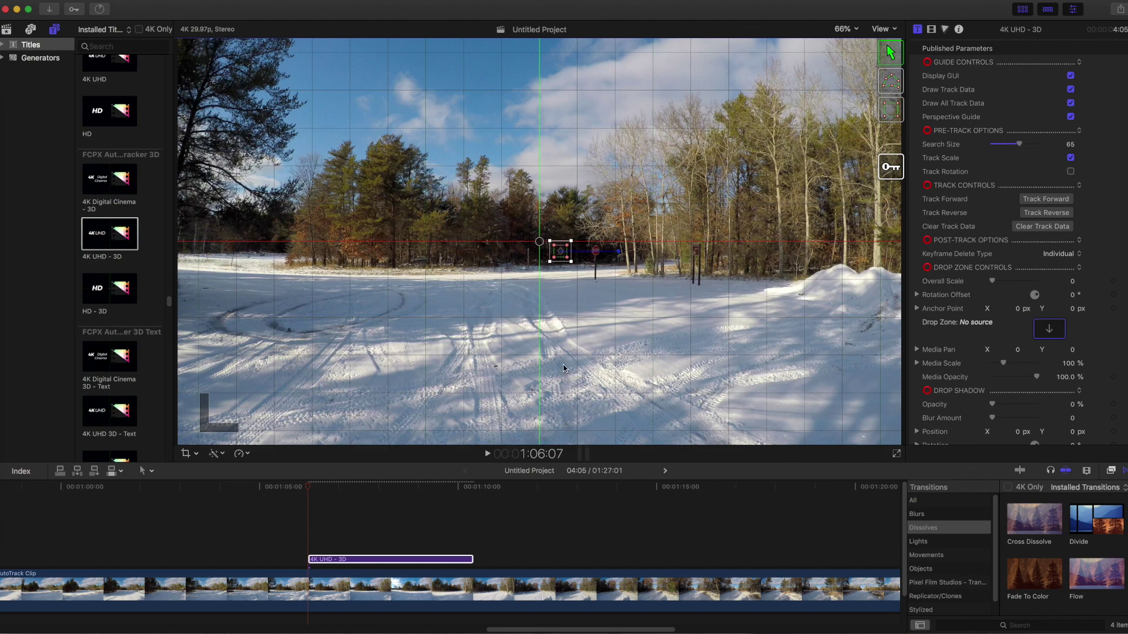
pyautogui.moveTo(307, 490)
pyautogui.mouseDown()
pyautogui.moveTo(293, 487)
pyautogui.moveTo(306, 489)
pyautogui.mouseUp()
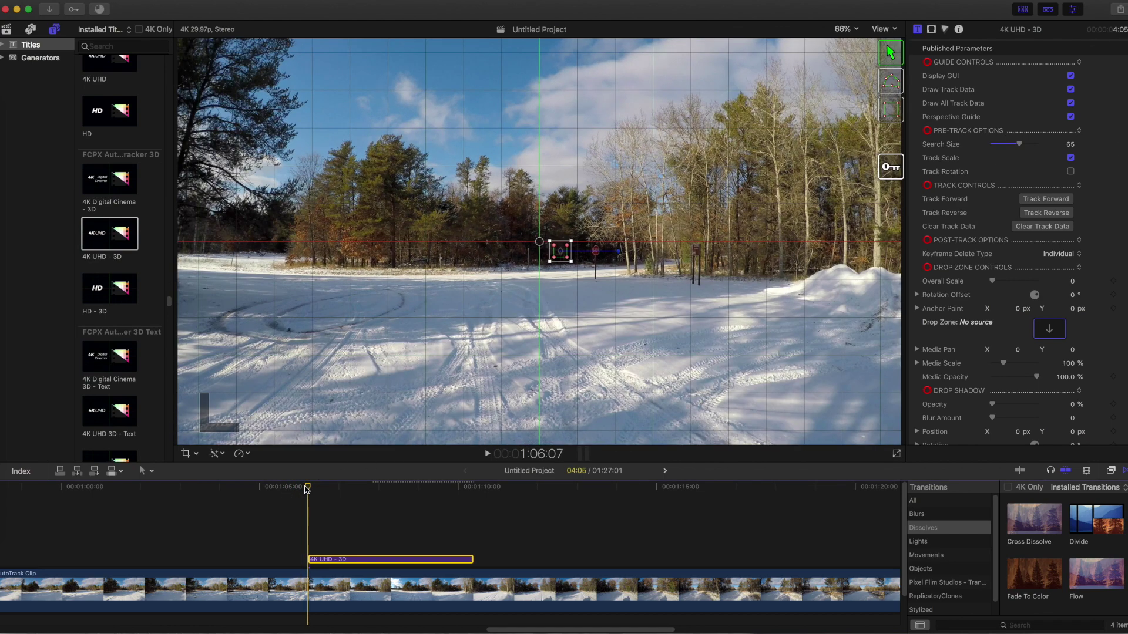
# Track the diamond sign forward through the clip and scrub ahead to verify the green track points.
pyautogui.click(1047, 199)
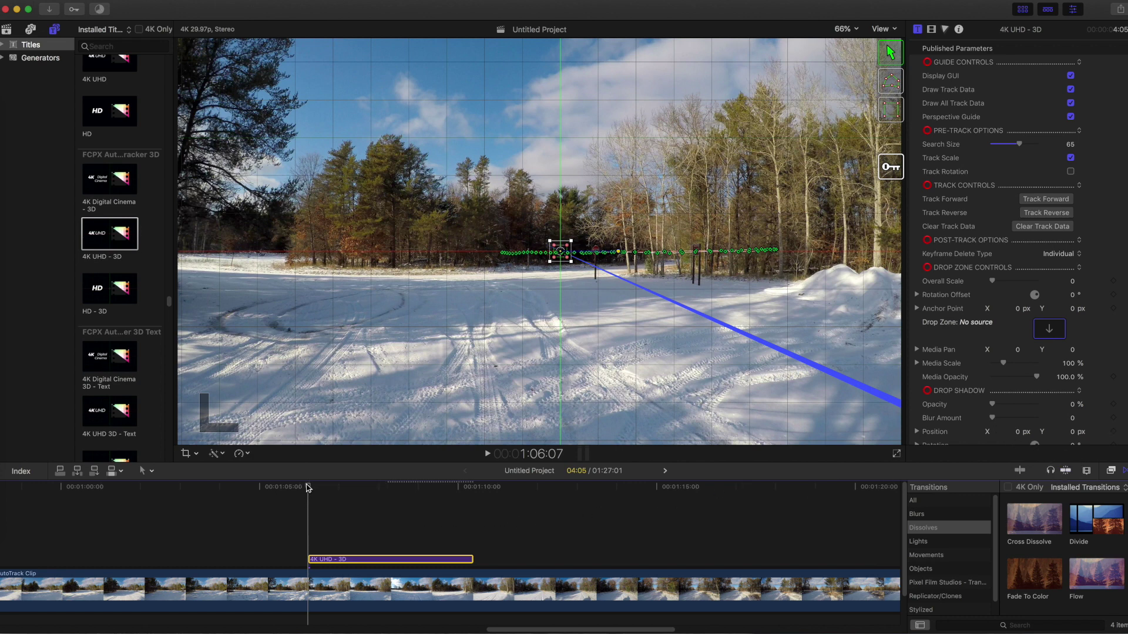
pyautogui.moveTo(308, 488); pyautogui.dragTo(391, 531)
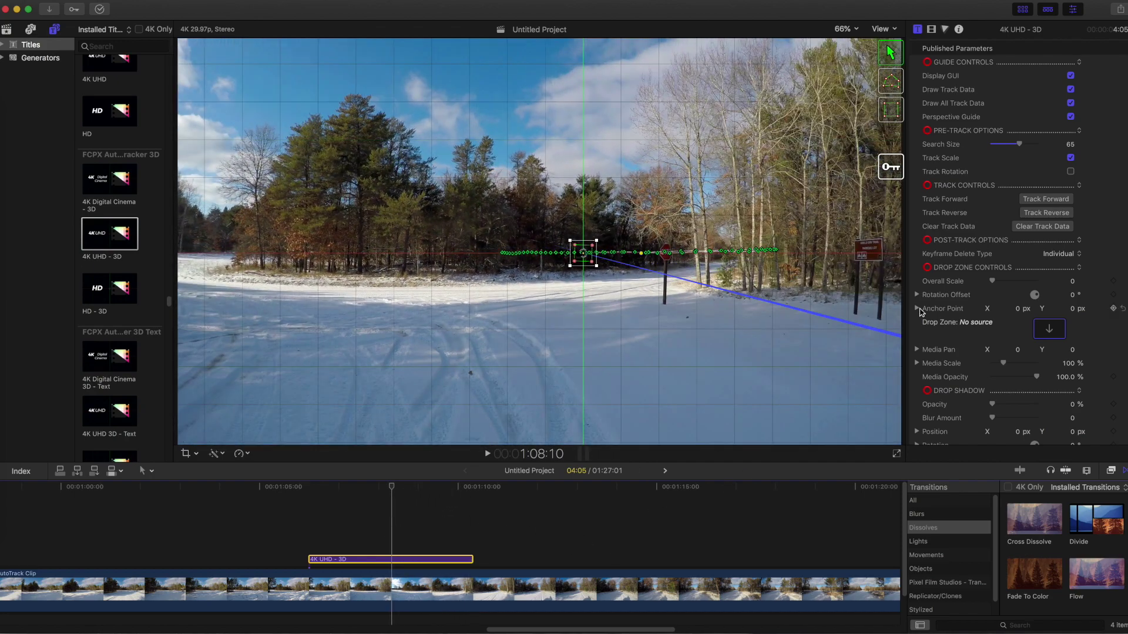
# Turn off Display GUI, Draw Track Data and Track Scale, and set Overall Scale to 18.92 at the title start.
pyautogui.click(1070, 76)
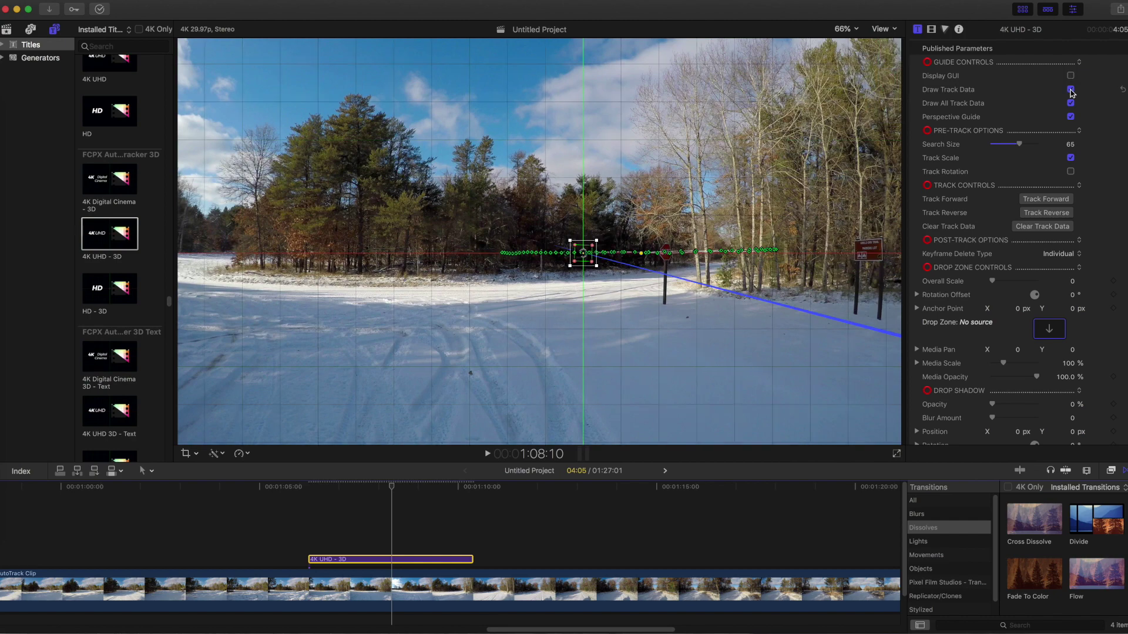
pyautogui.click(1070, 90)
pyautogui.click(1070, 158)
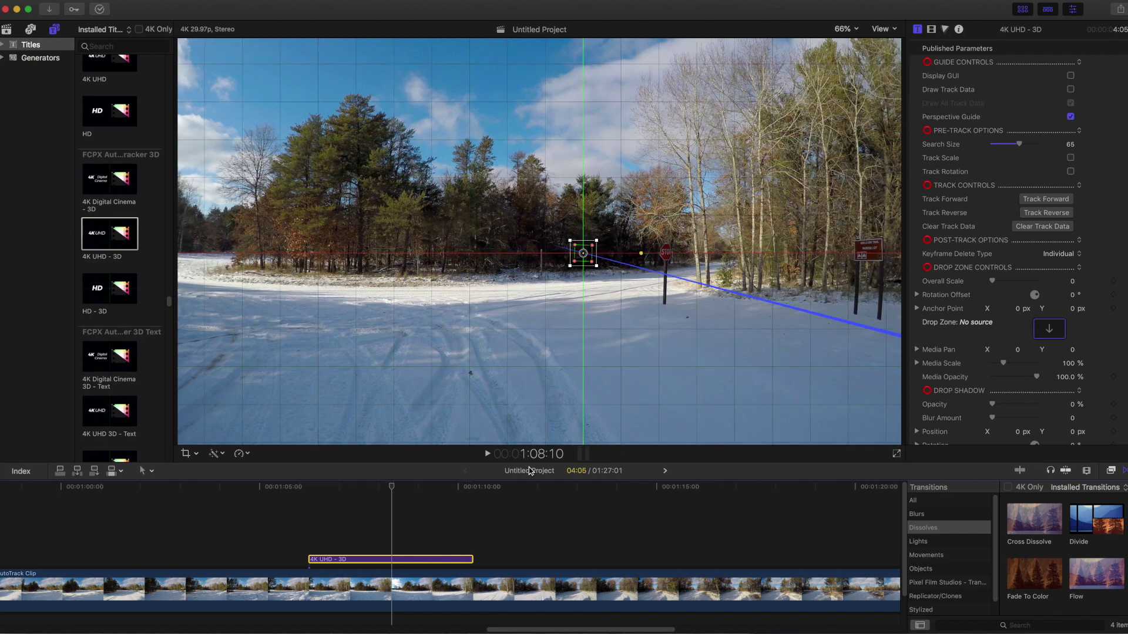
pyautogui.moveTo(393, 491); pyautogui.dragTo(311, 491)
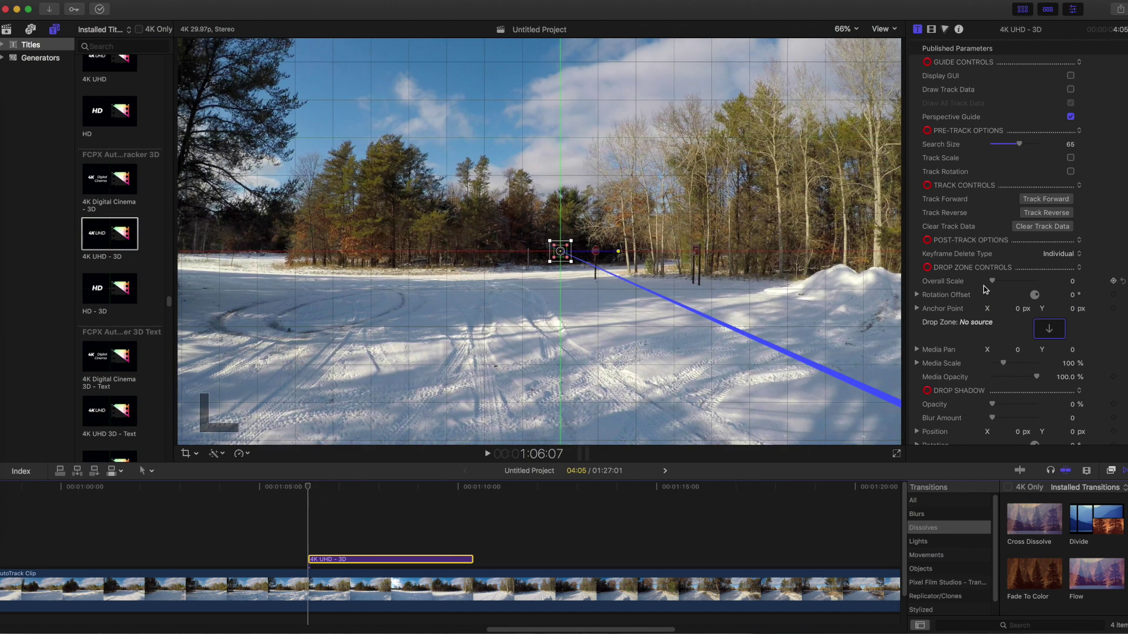
pyautogui.moveTo(992, 284); pyautogui.dragTo(1002, 281)
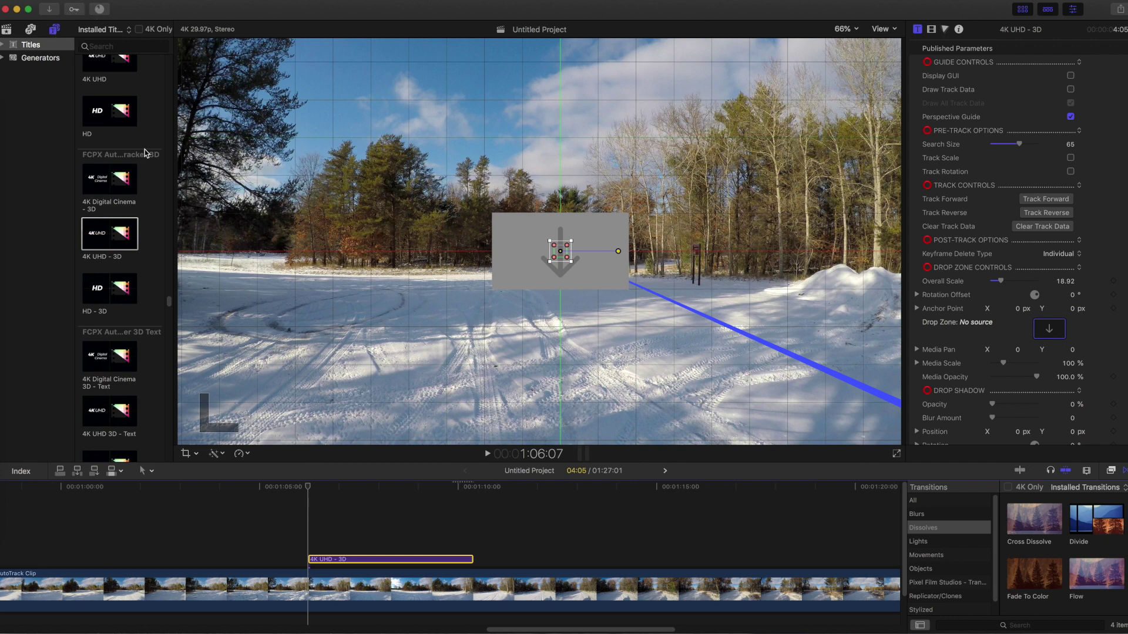
# Stack a Custom 3D title above the tracker title and extend it to nearly the tracker's length.
pyautogui.scroll(-15, 166, 294)
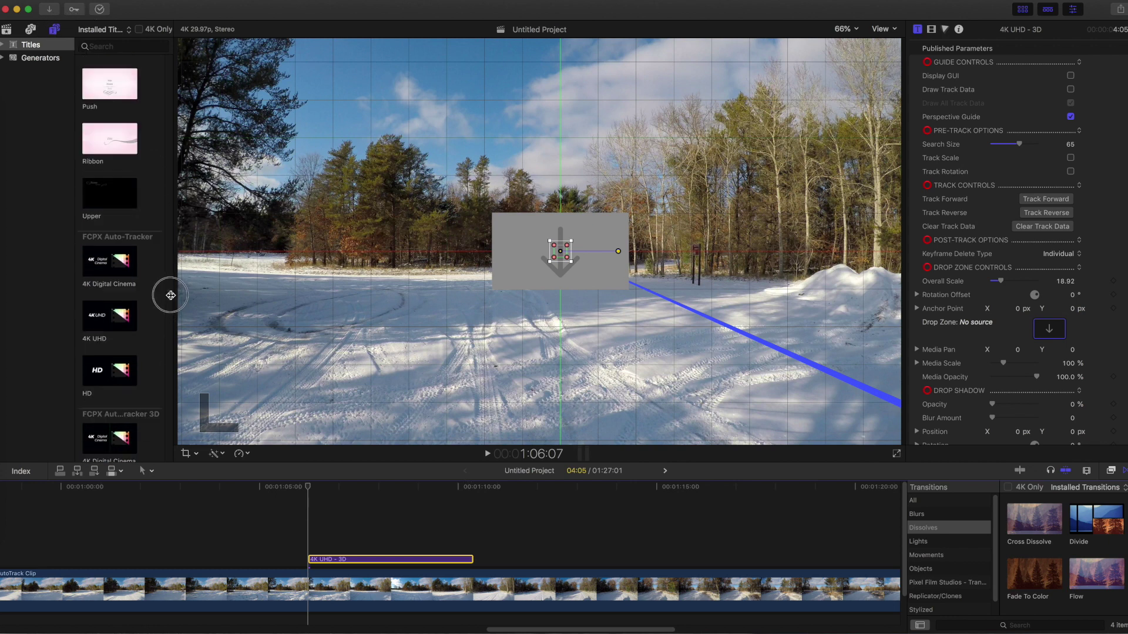
pyautogui.scroll(10, 164, 183)
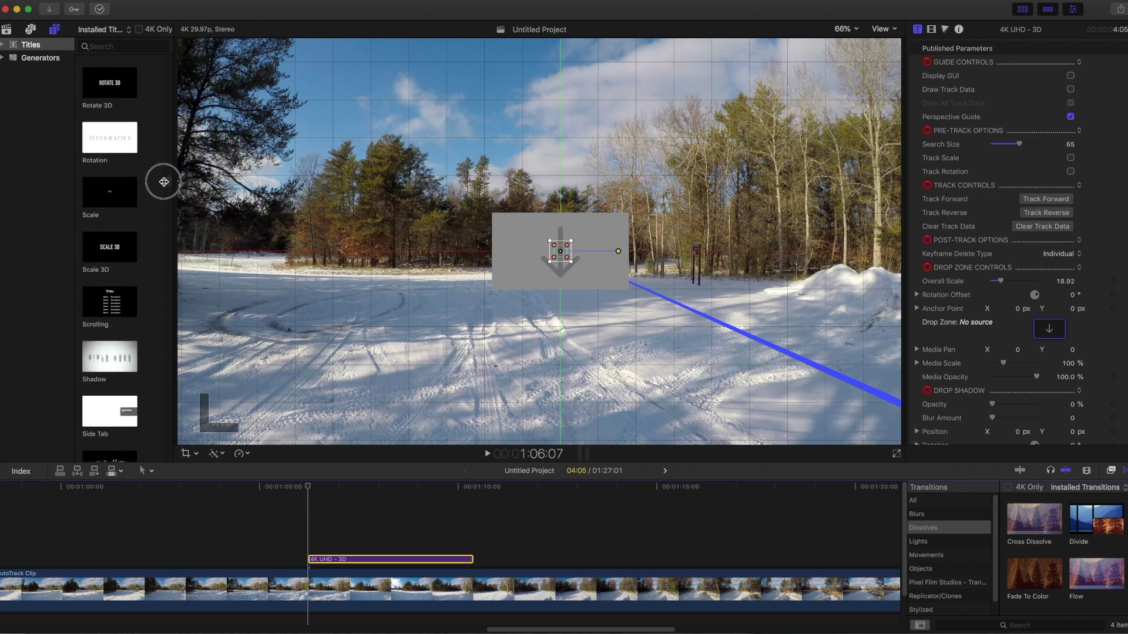
pyautogui.scroll(6, 168, 111)
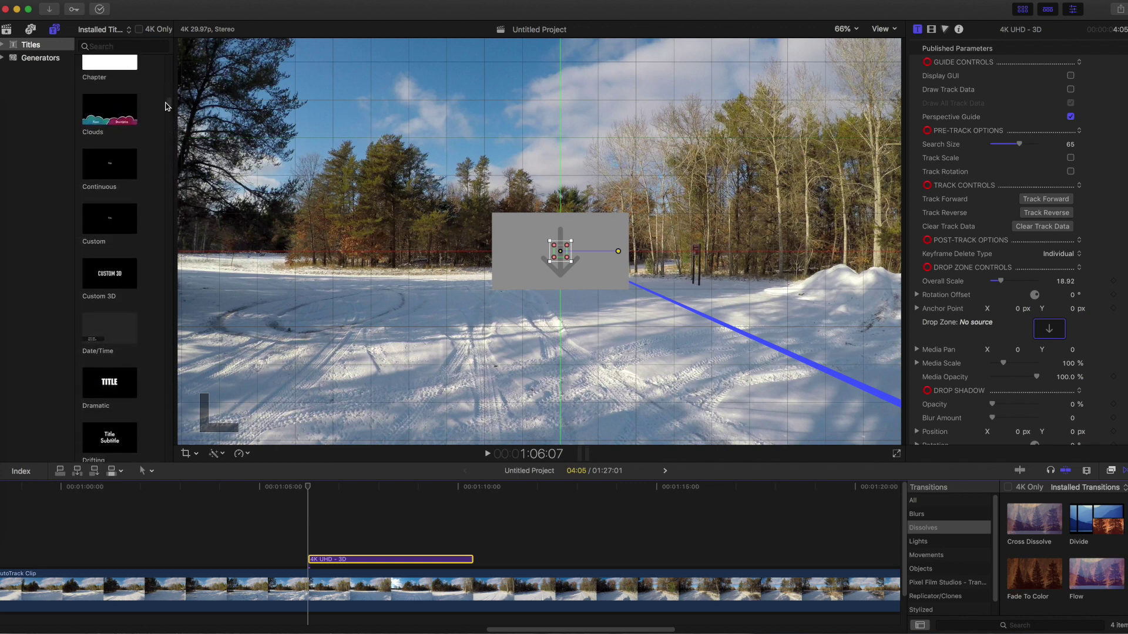
pyautogui.click(108, 281)
pyautogui.moveTo(108, 281); pyautogui.dragTo(313, 541)
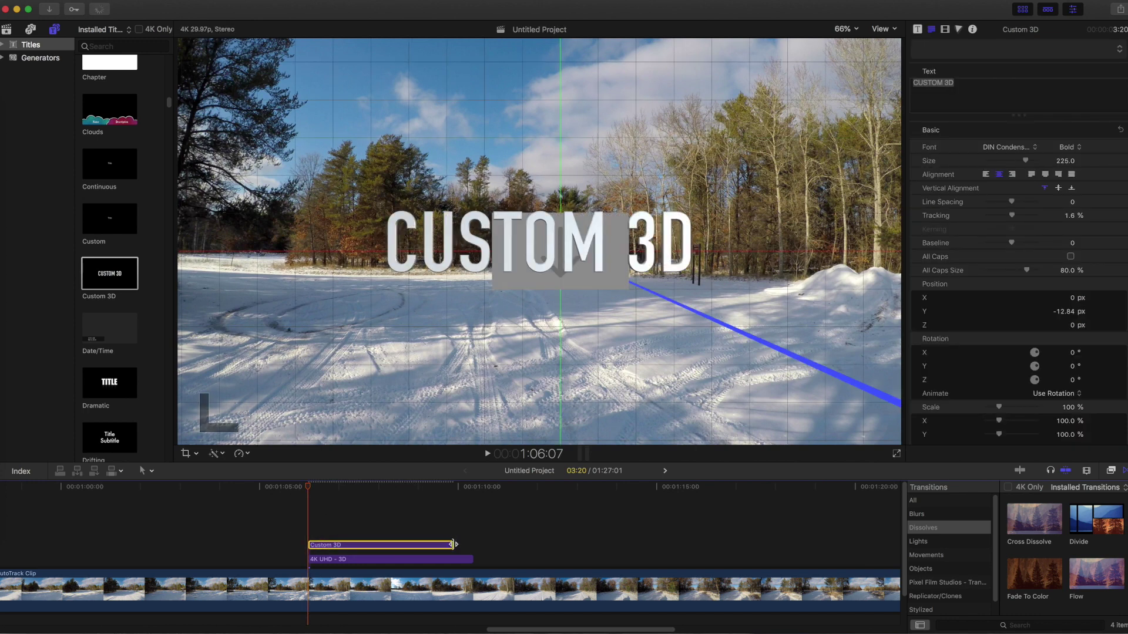
pyautogui.moveTo(453, 544); pyautogui.dragTo(472, 545)
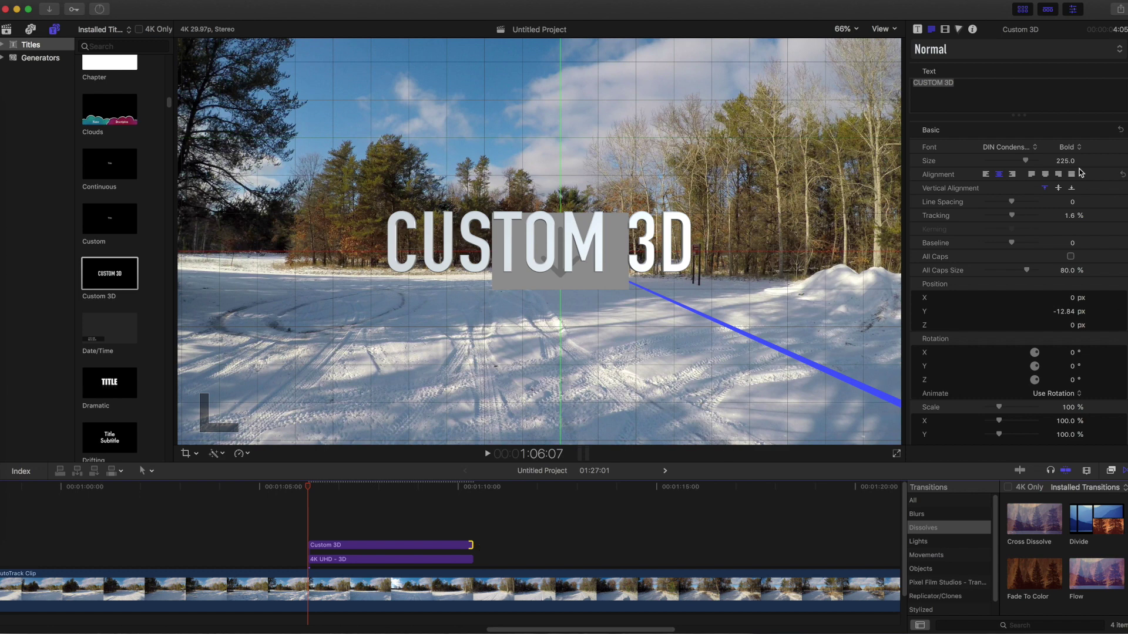
# Replace the CUSTOM 3D text with 'Trail >' at size 288.
pyautogui.click(918, 29)
pyautogui.click(472, 546)
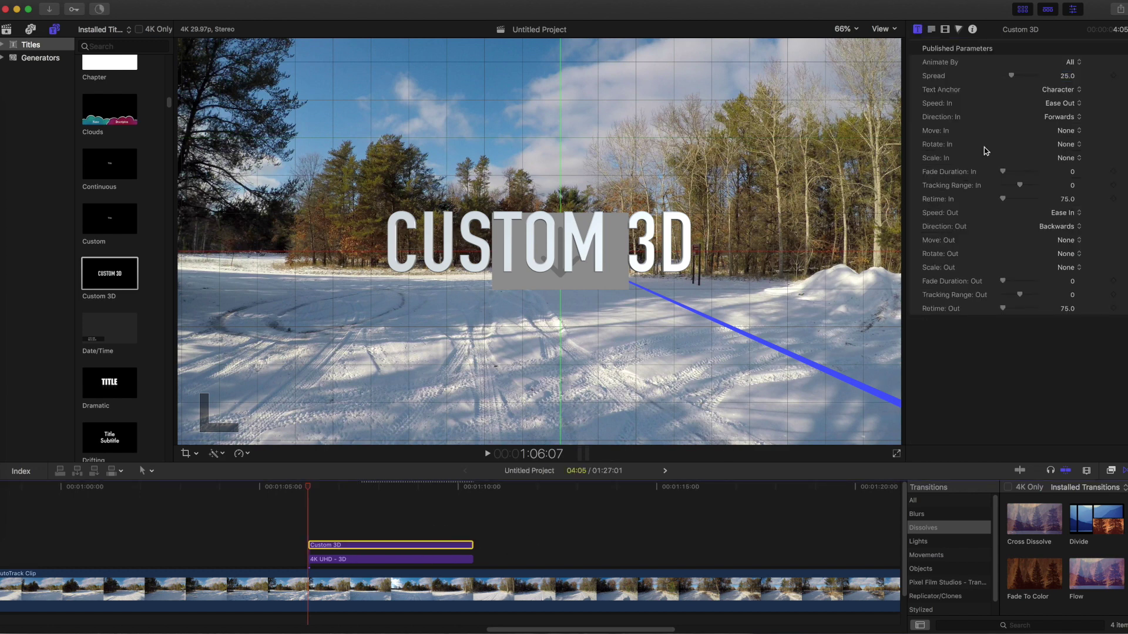
pyautogui.click(930, 30)
pyautogui.click(926, 102)
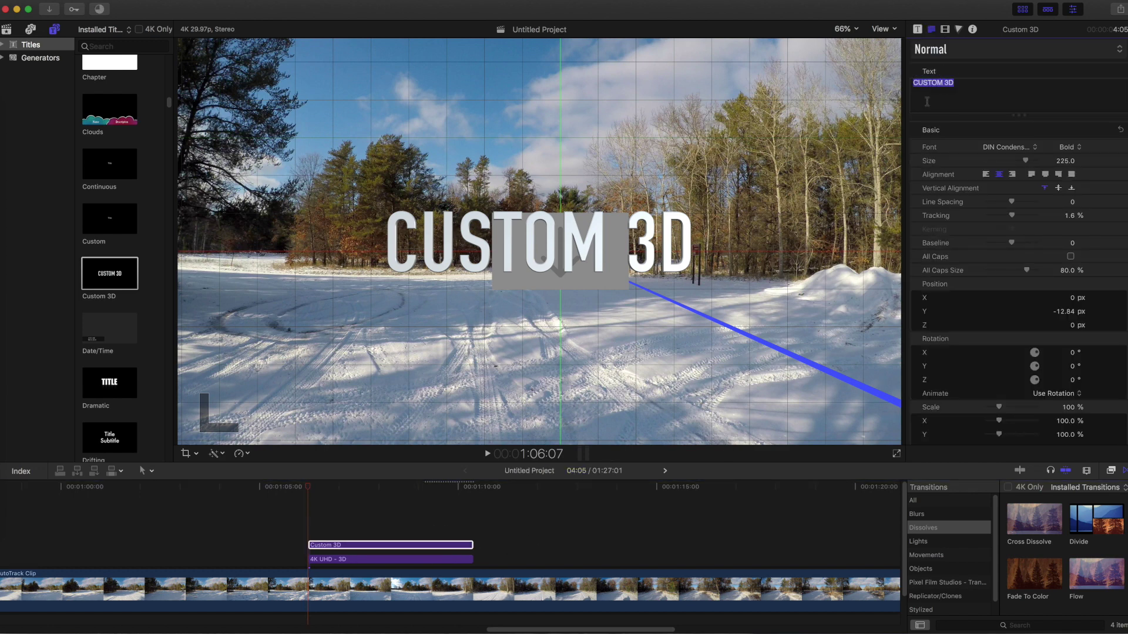
pyautogui.write('Trail >')
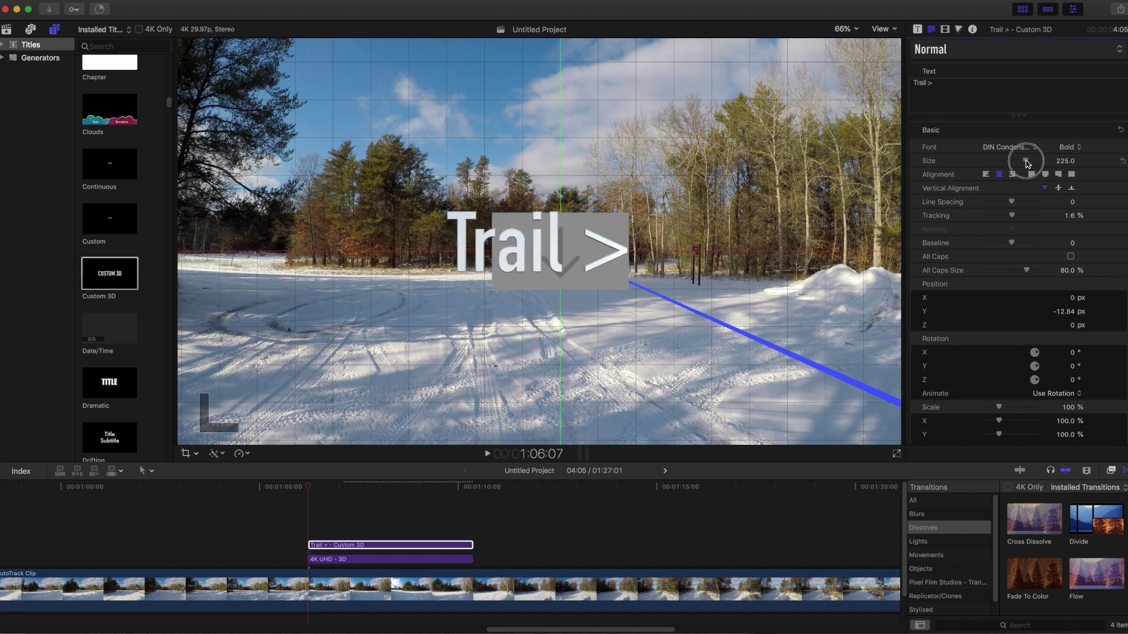
pyautogui.moveTo(1026, 161); pyautogui.dragTo(1039, 164)
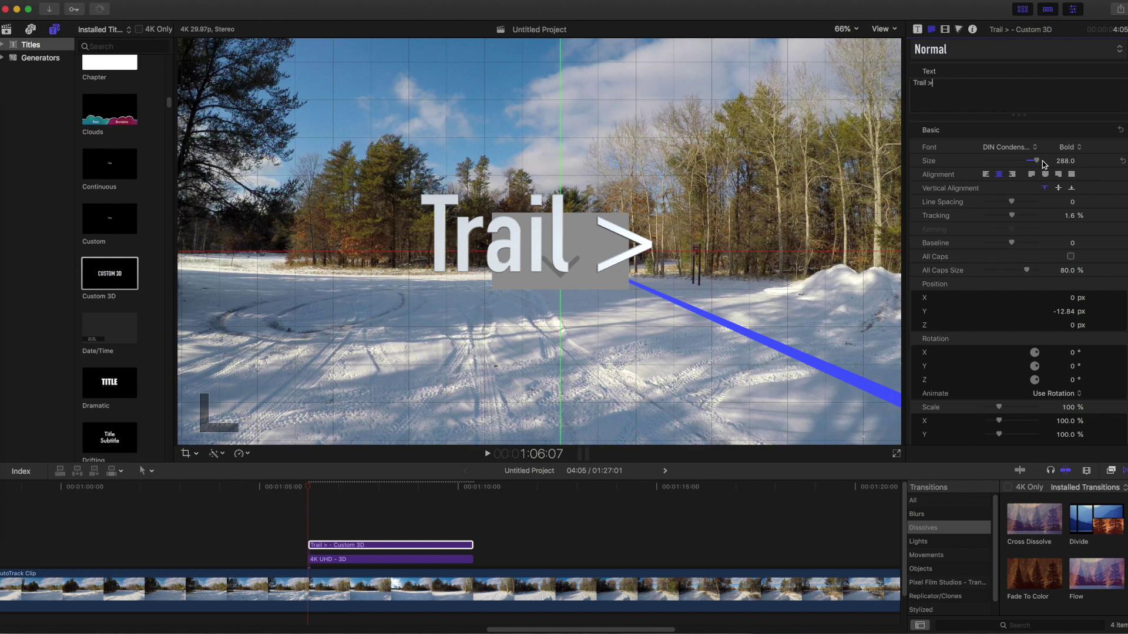
# Set the title font to Garamond Rough, tracking to -3.95% and Y rotation to 28.6°.
pyautogui.click(1031, 147)
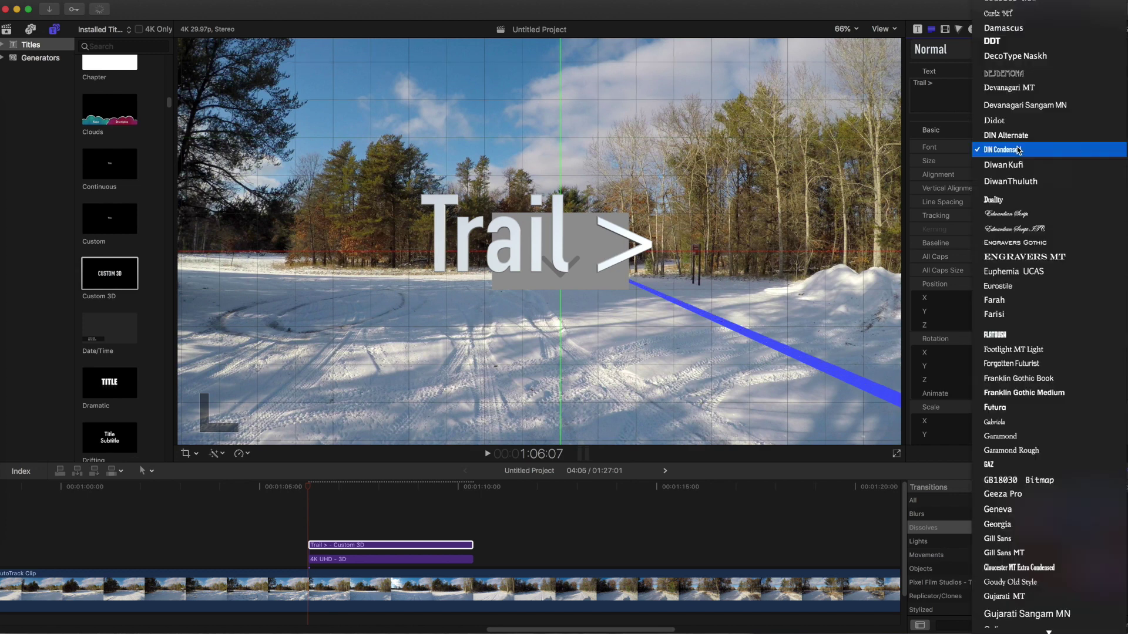
pyautogui.click(1005, 451)
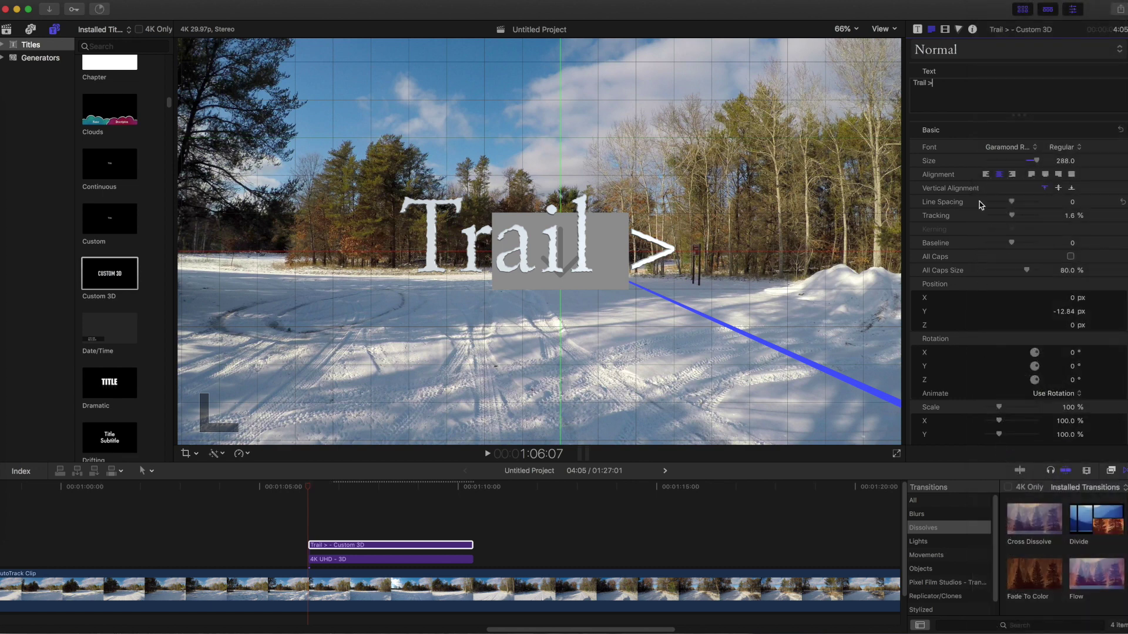
pyautogui.moveTo(1010, 215); pyautogui.dragTo(1011, 222)
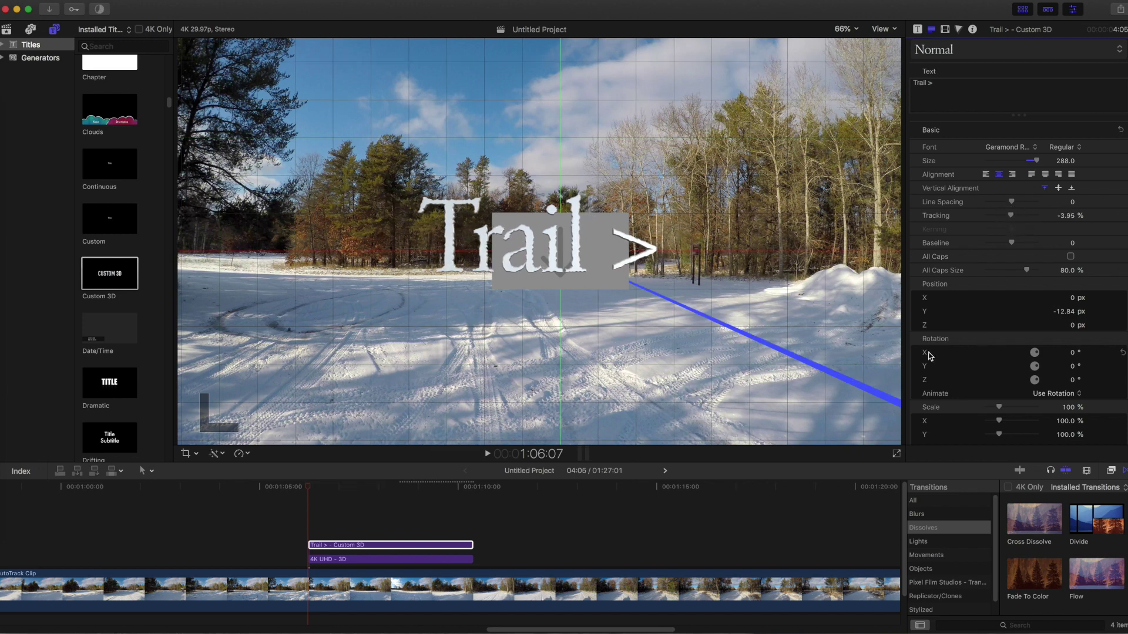
pyautogui.moveTo(1035, 366); pyautogui.dragTo(1047, 370)
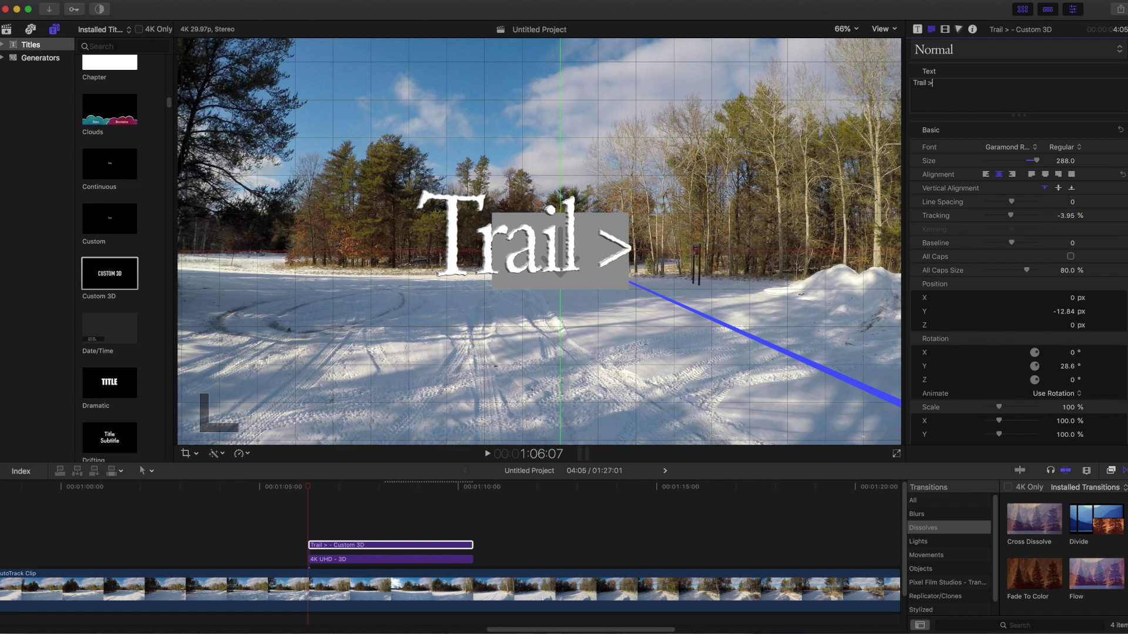
# Extrude the 3D text backward and increase its depth.
pyautogui.scroll(-10, 1116, 293)
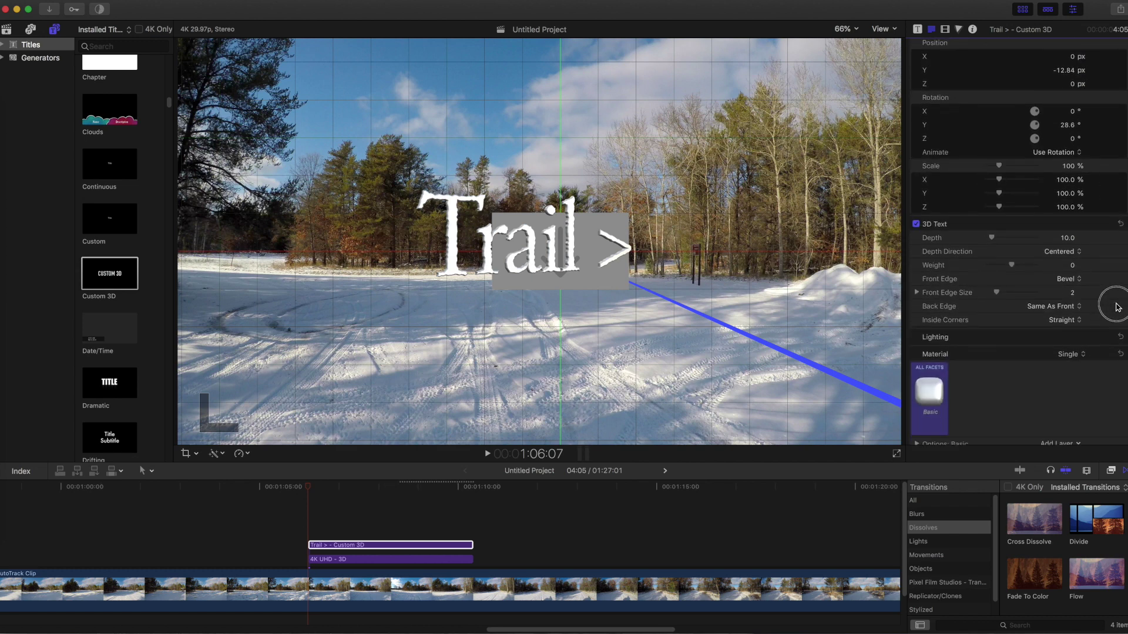
pyautogui.scroll(-2, 1117, 346)
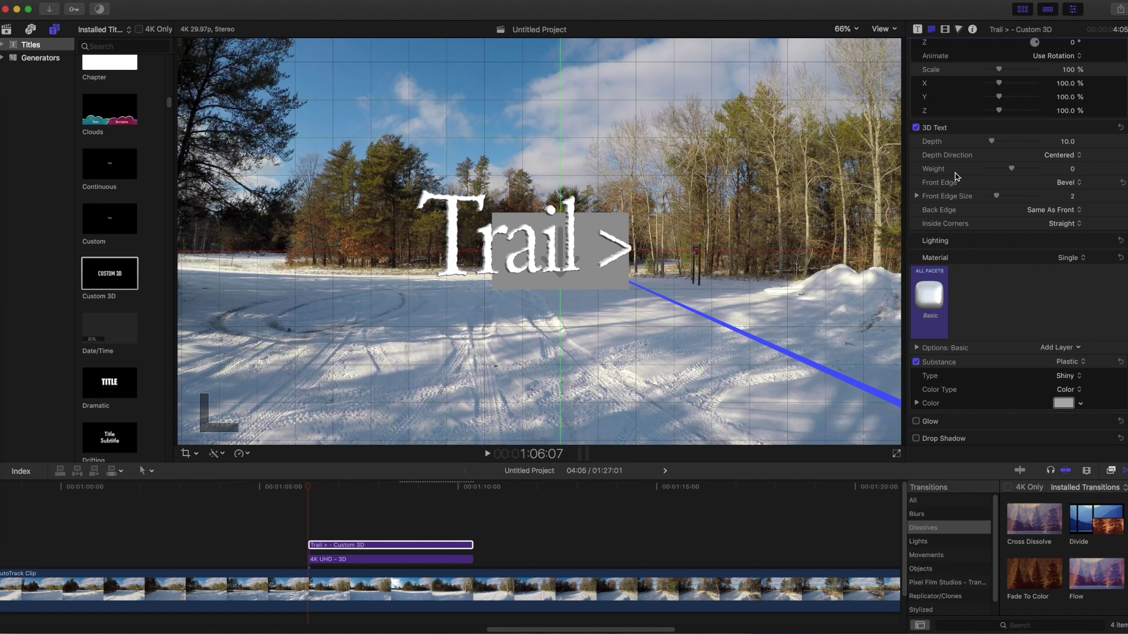
pyautogui.click(1062, 155)
pyautogui.click(1058, 145)
pyautogui.moveTo(992, 141); pyautogui.dragTo(1015, 168)
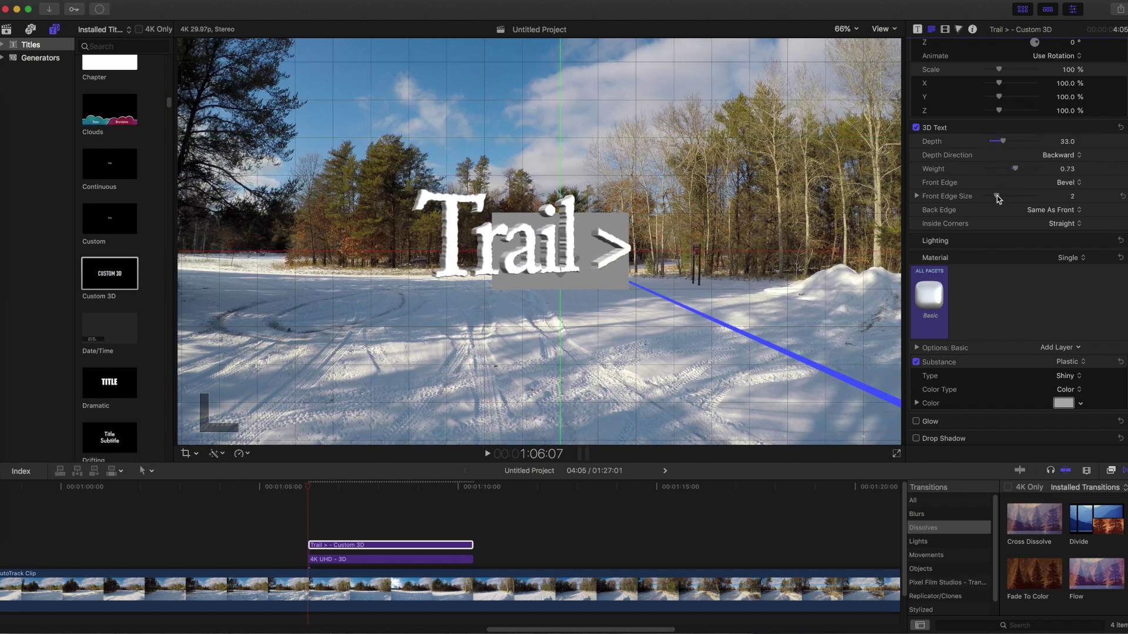
# Apply the Wood > Old Planks material to the 'Trail >' title.
pyautogui.click(928, 295)
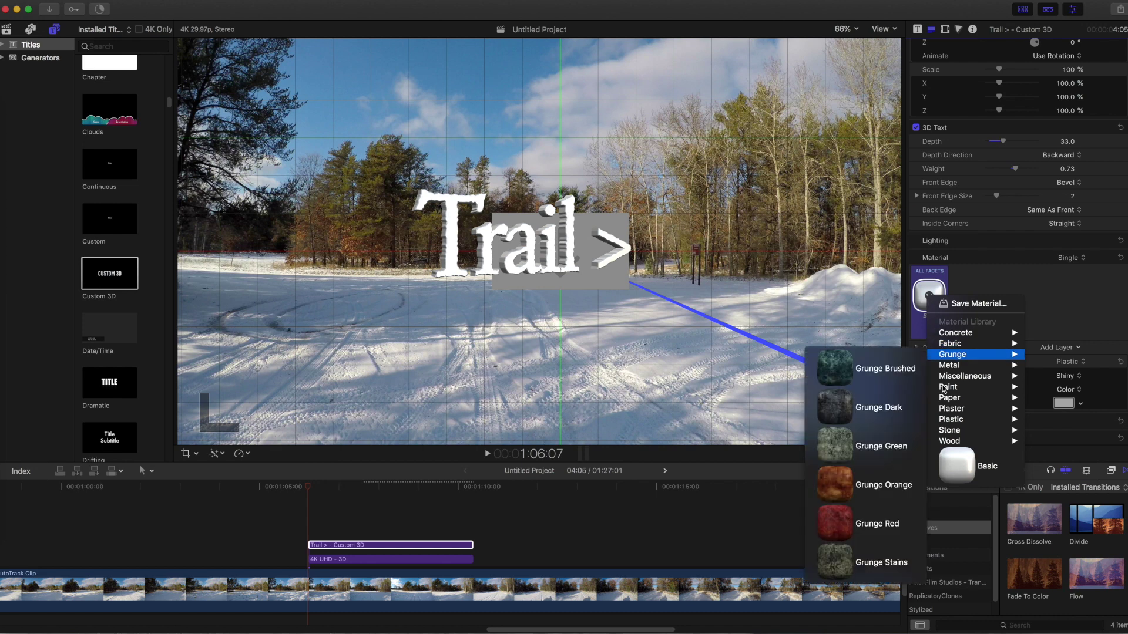
pyautogui.moveTo(944, 441)
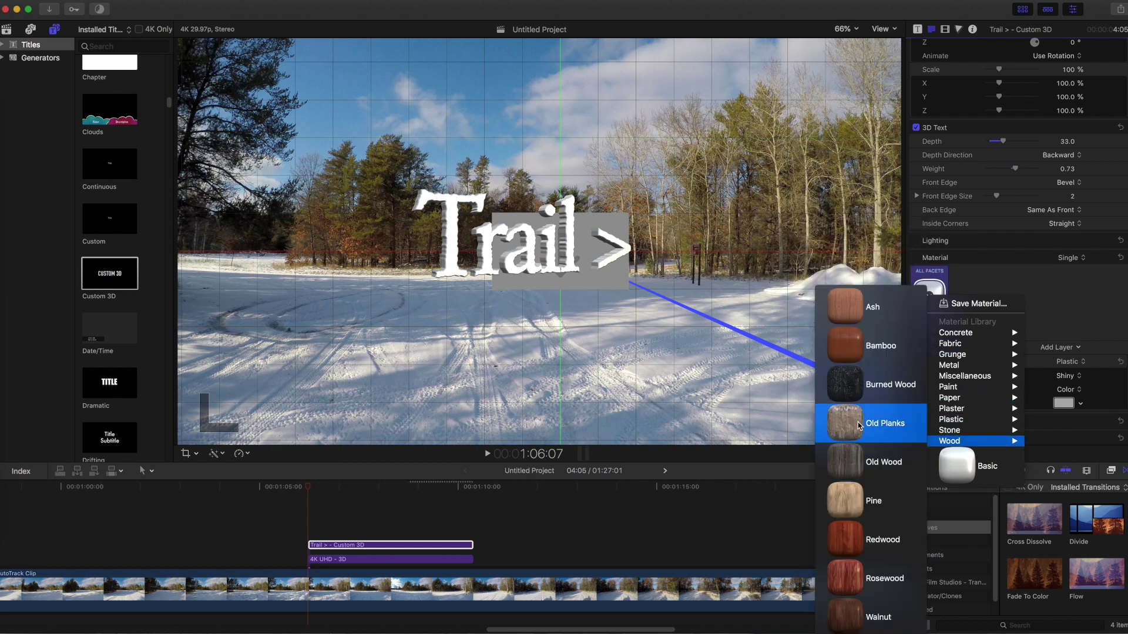
pyautogui.click(846, 433)
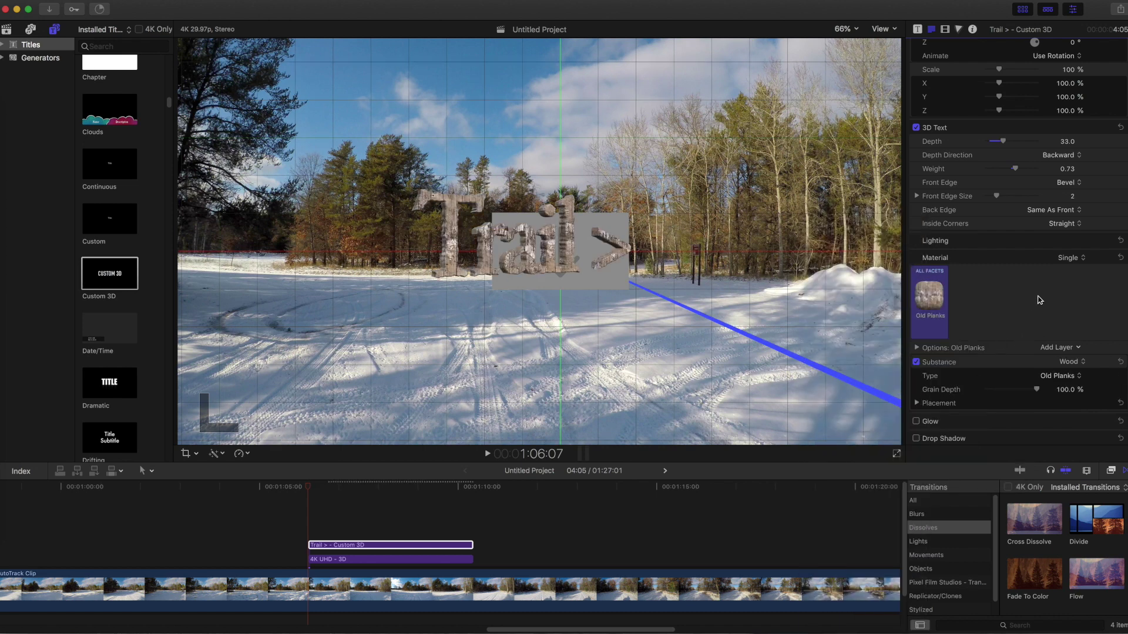
# Set the title's Rotation Y to 30° and Scale Y to 93.82%.
pyautogui.scroll(8, 1067, 127)
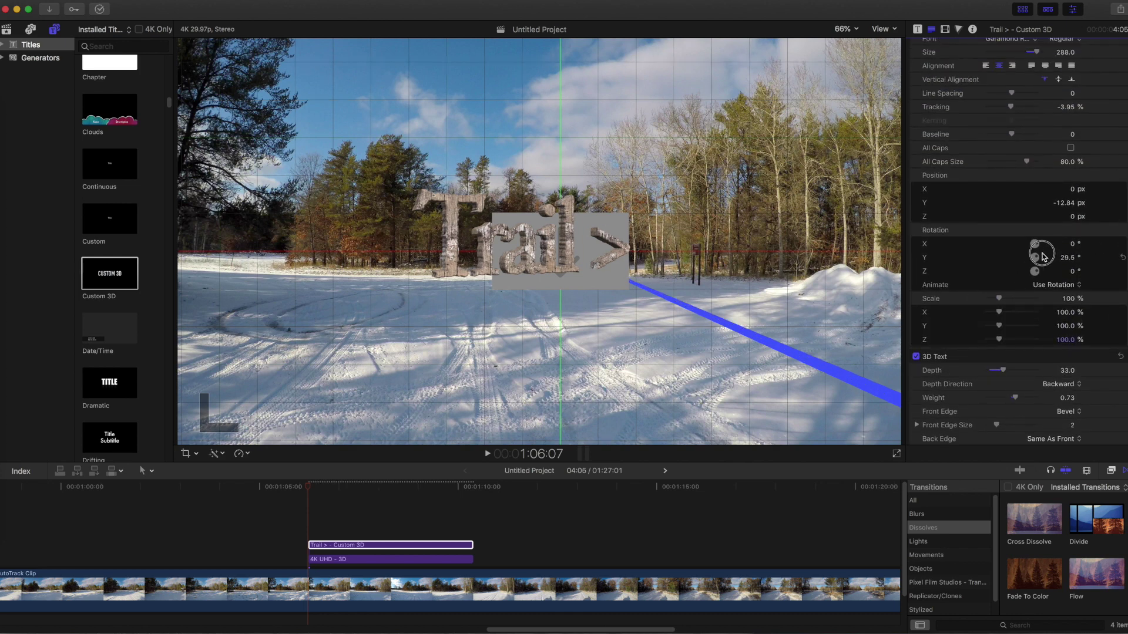
pyautogui.moveTo(1043, 257); pyautogui.dragTo(1045, 254)
pyautogui.moveTo(1000, 327); pyautogui.dragTo(999, 328)
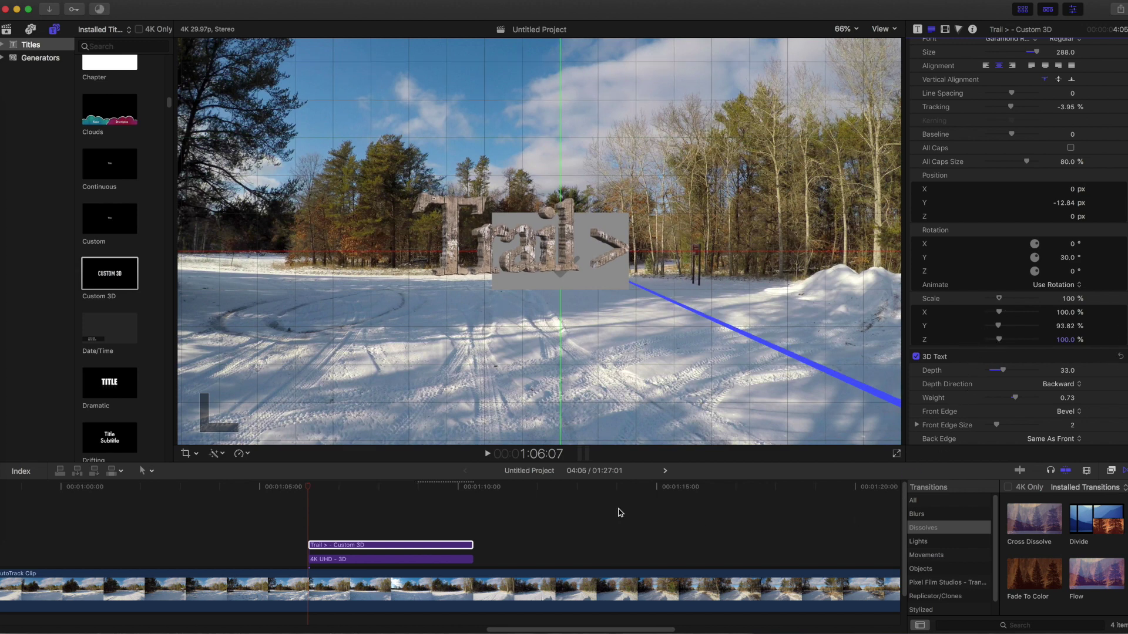
# Load the 'Trail > - Custom 3D' title into the tracker clip's Drop Zone and apply it.
pyautogui.click(378, 560)
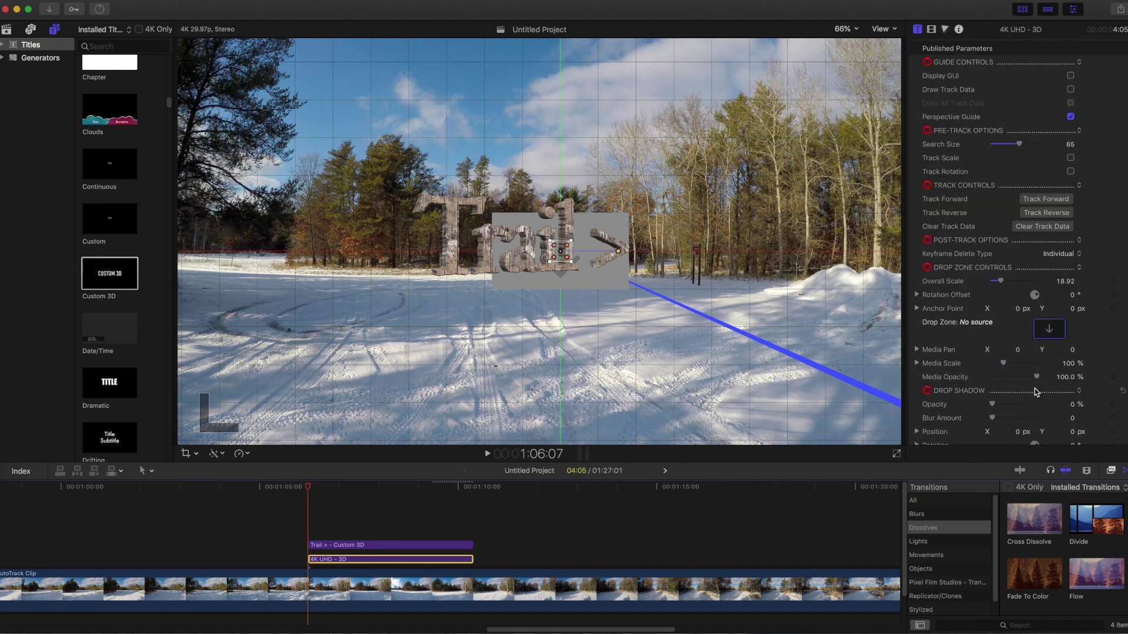
pyautogui.click(1036, 326)
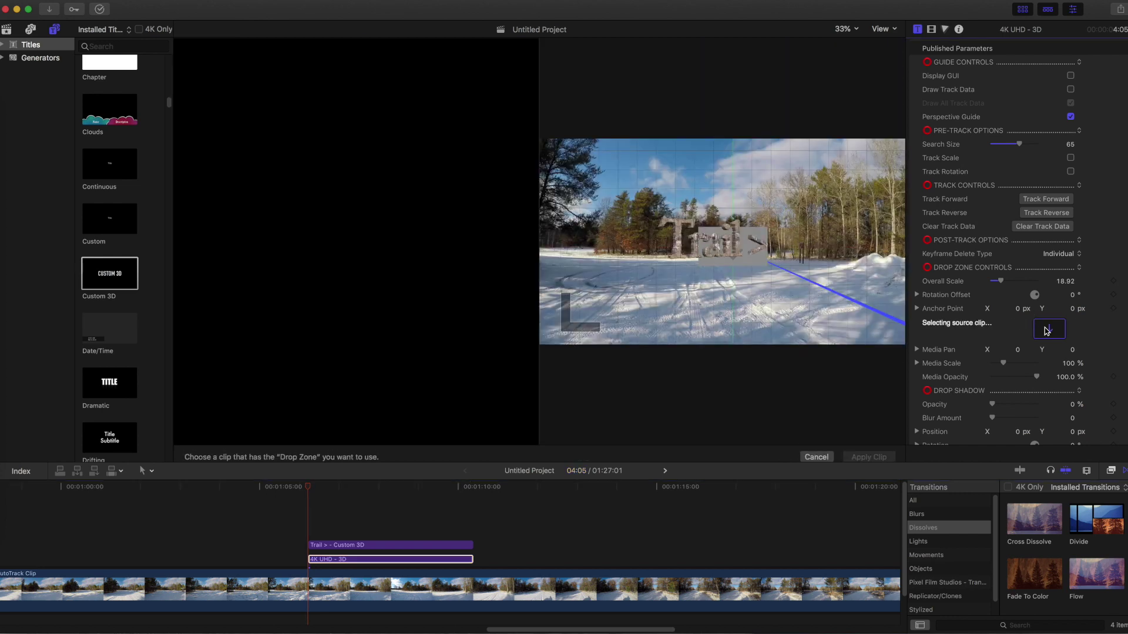
pyautogui.click(329, 546)
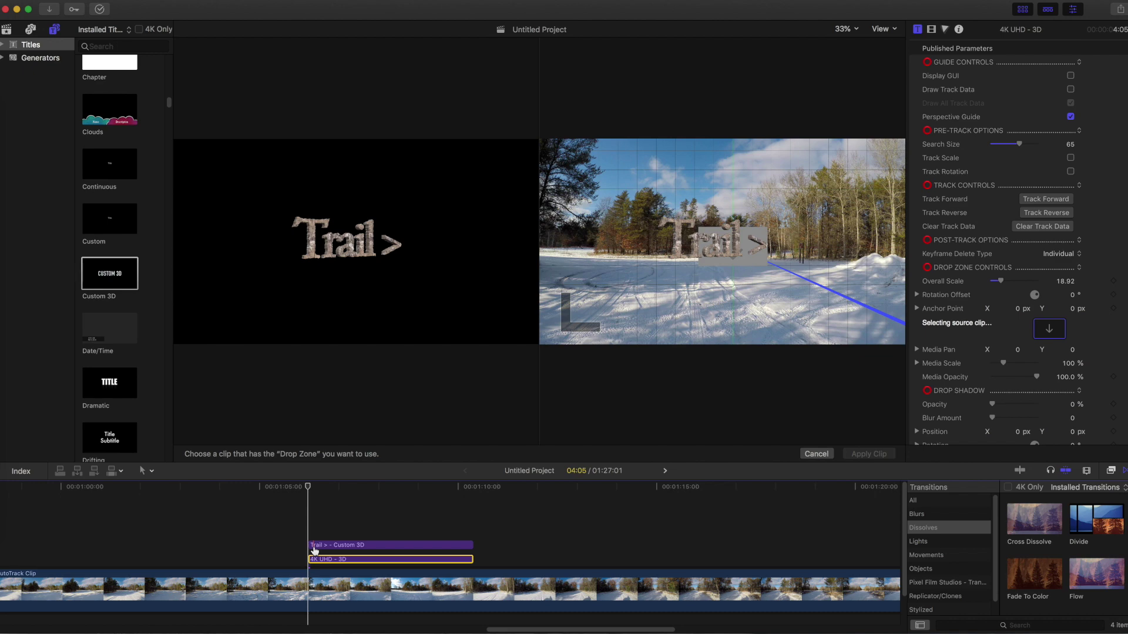
pyautogui.click(314, 549)
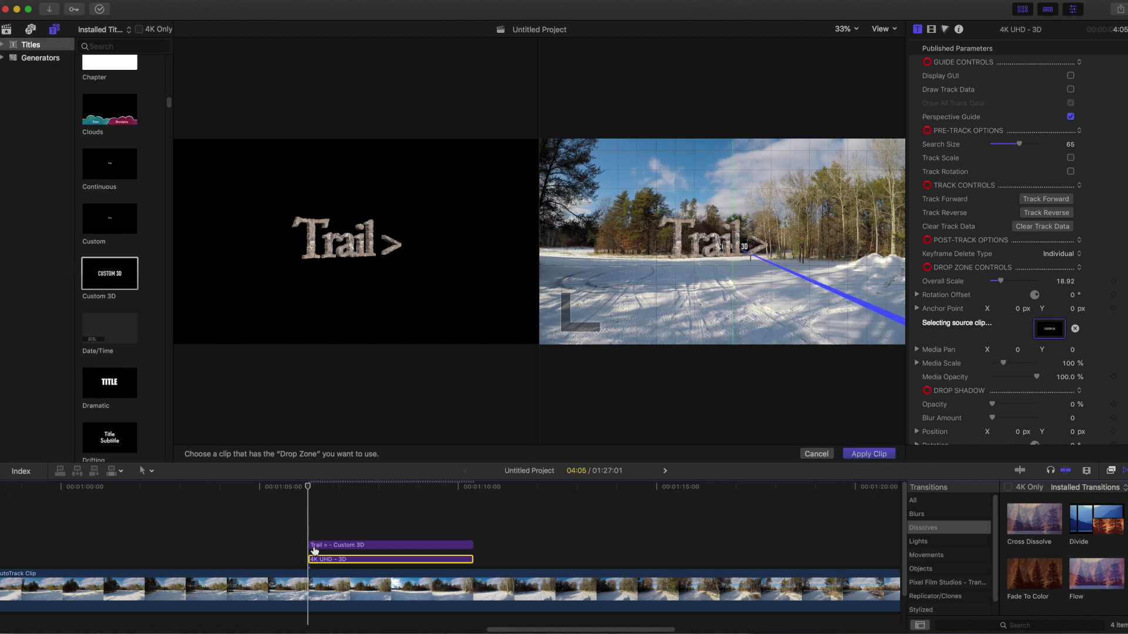
pyautogui.click(869, 454)
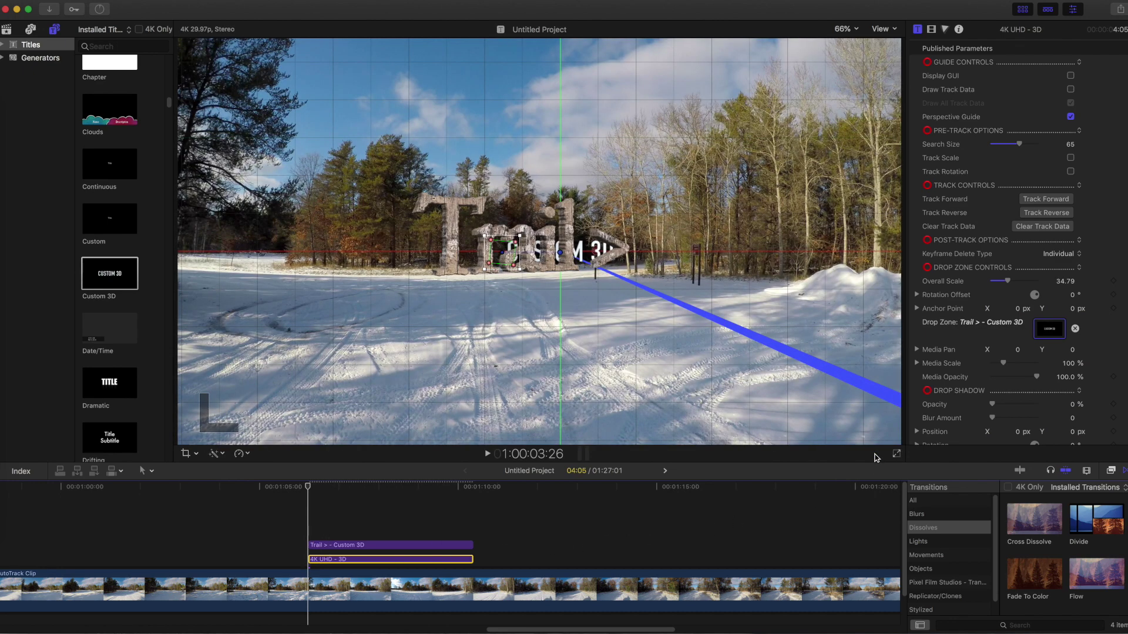
pyautogui.click(441, 546)
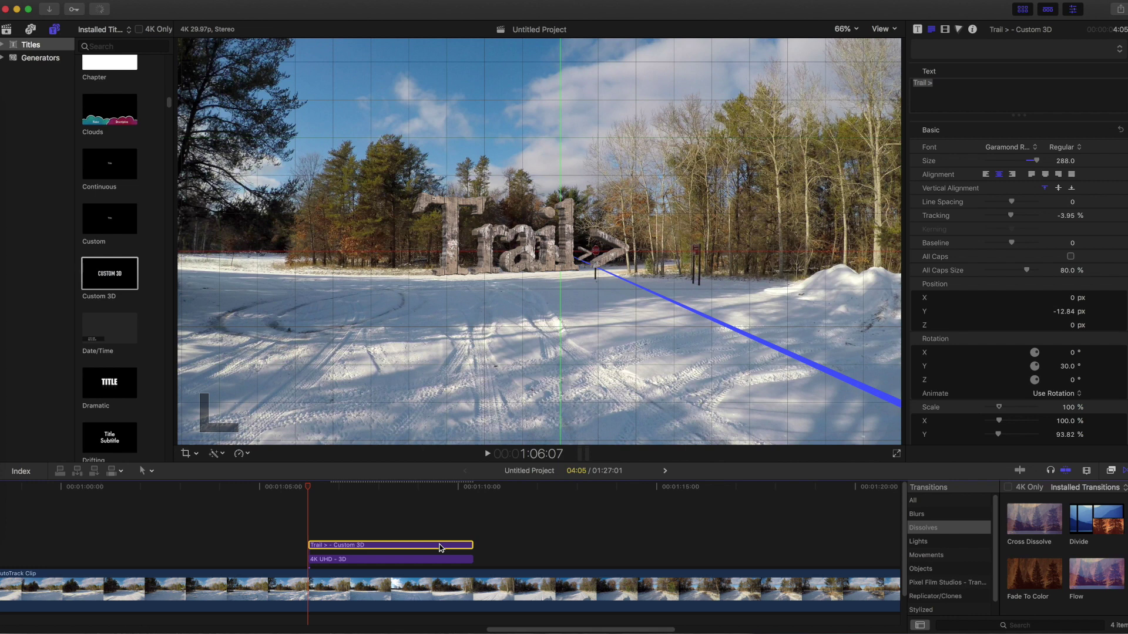
# Delete the 'Trail > - Custom 3D' clip and scrub to confirm the wooden title tracks the road sign.
pyautogui.press('BackSpace')
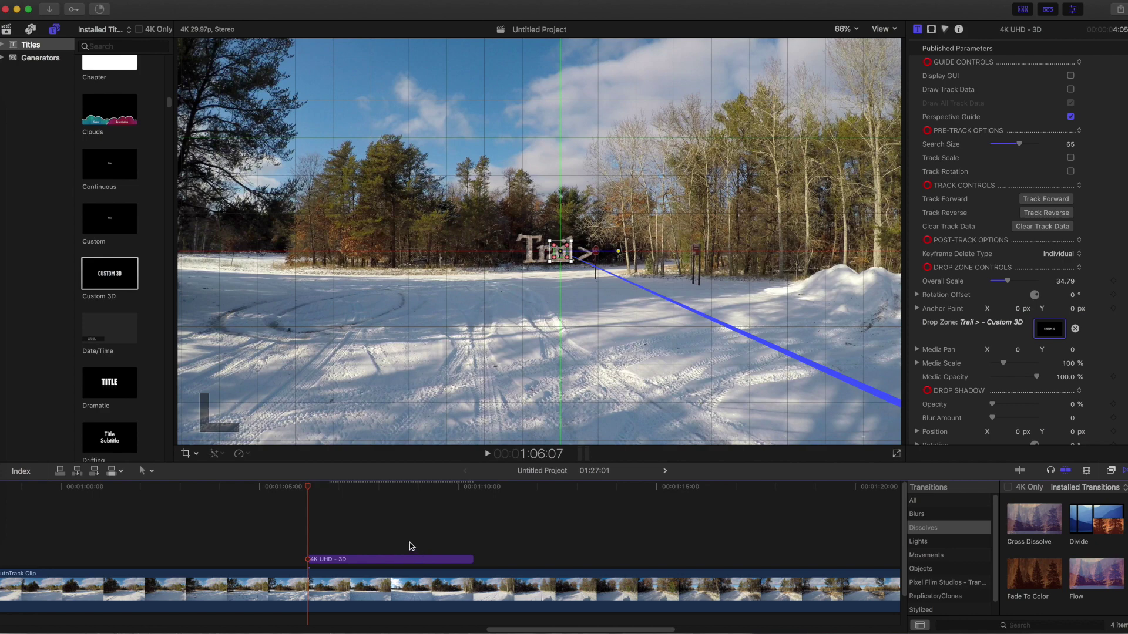
pyautogui.moveTo(304, 488)
pyautogui.mouseDown()
pyautogui.moveTo(367, 496)
pyautogui.moveTo(292, 496)
pyautogui.moveTo(461, 521)
pyautogui.moveTo(294, 511)
pyautogui.moveTo(308, 506)
pyautogui.mouseUp()
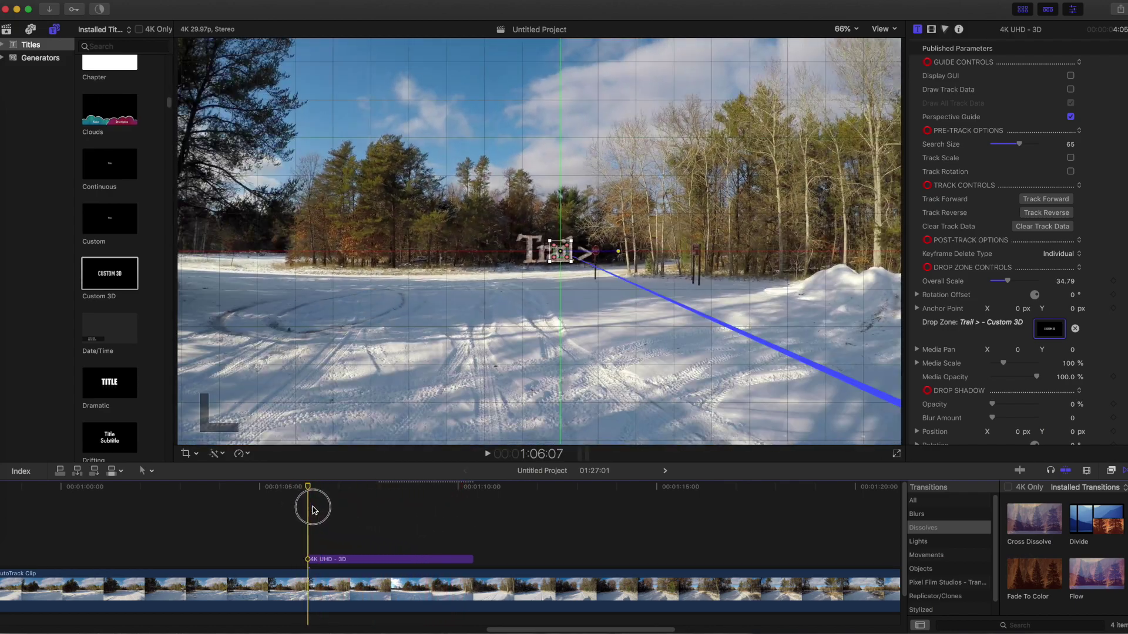
pyautogui.click(373, 561)
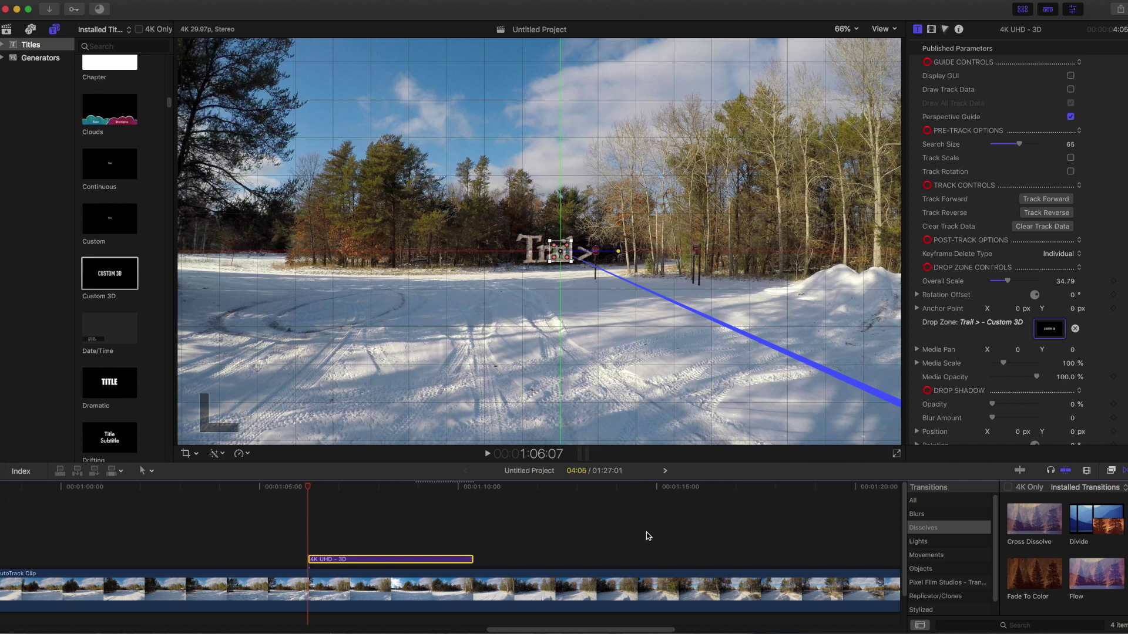
# Set the tracked title's anchor point Y value to 10, then to 7.
pyautogui.click(917, 309)
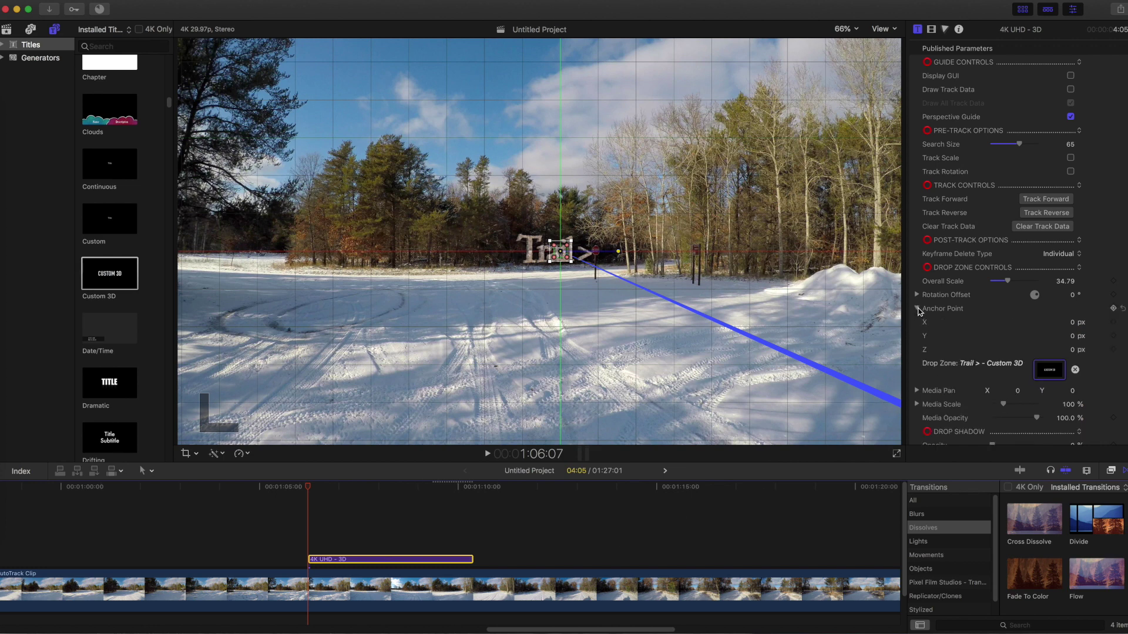
pyautogui.click(1072, 335)
pyautogui.write('10')
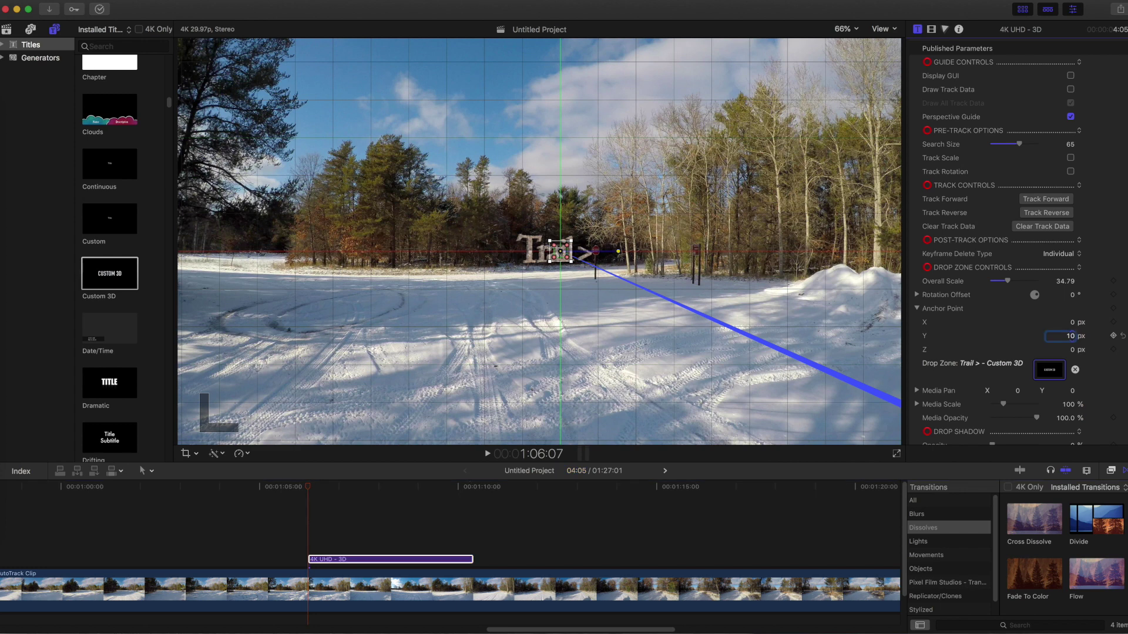
pyautogui.press('Return')
pyautogui.write('7')
pyautogui.press('Return')
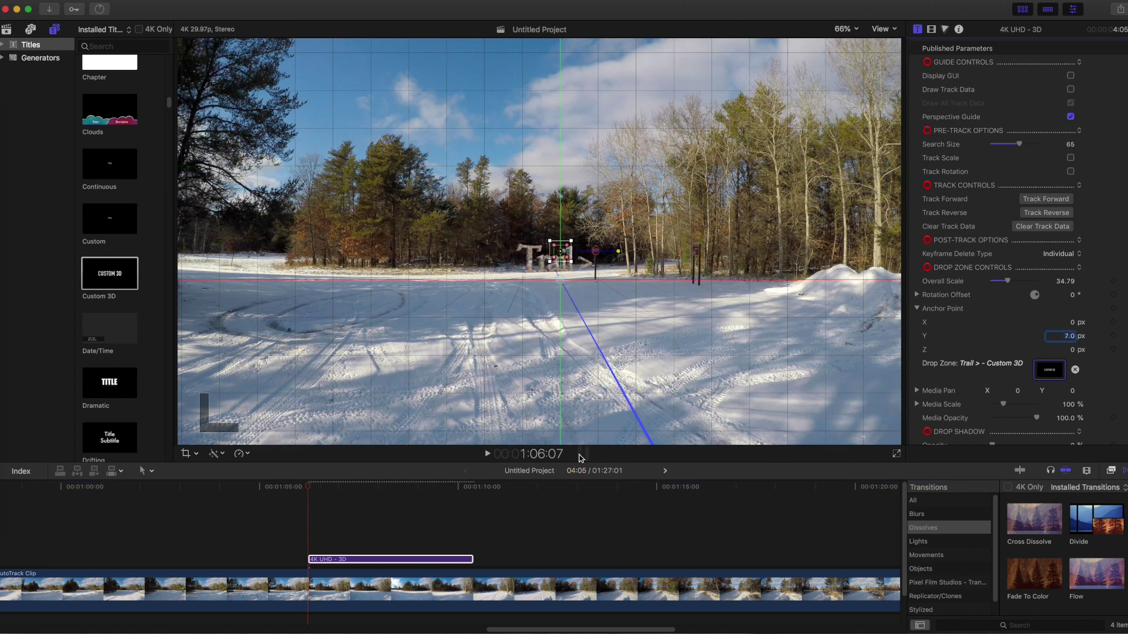
# Play back the tracked title from its start, then add a Cross Dissolve to the tracker clip.
pyautogui.moveTo(310, 490); pyautogui.dragTo(297, 491)
pyautogui.press('space')
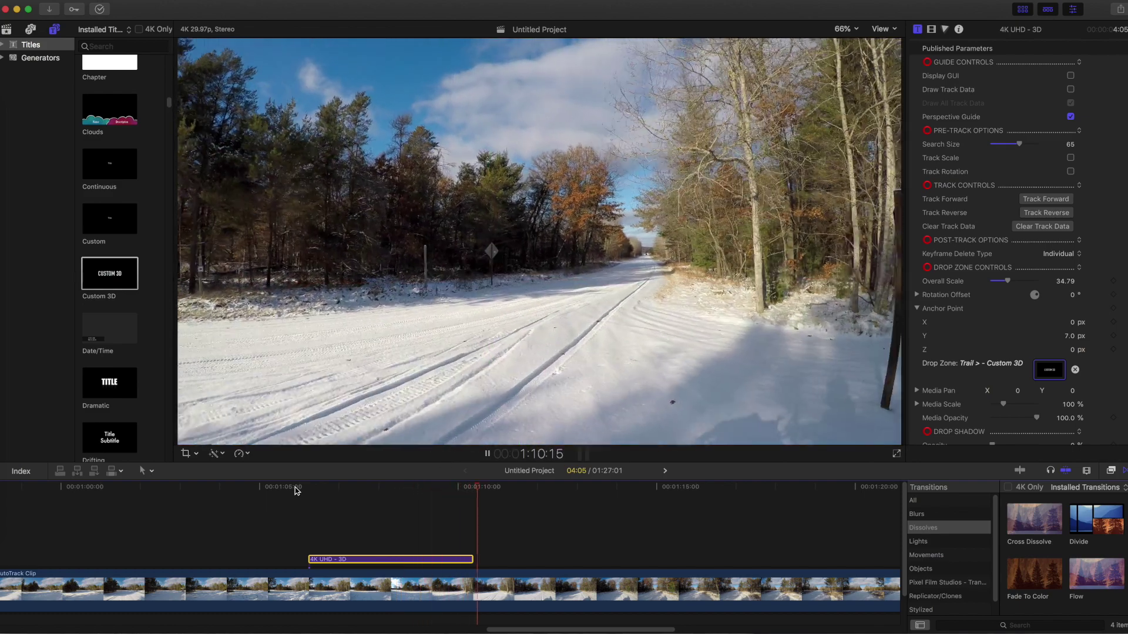
pyautogui.press('space')
pyautogui.moveTo(1044, 530); pyautogui.dragTo(328, 539)
# Shorten the opening Cross Dissolve and preview the fade-in of the tracker clip.
pyautogui.click(256, 493)
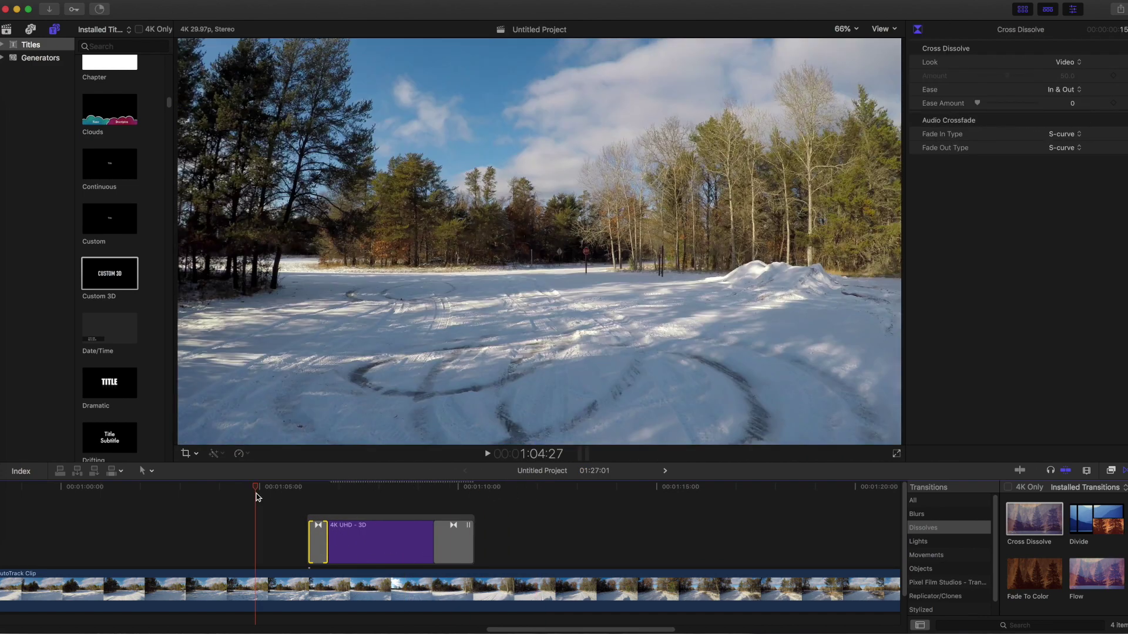
pyautogui.press('space')
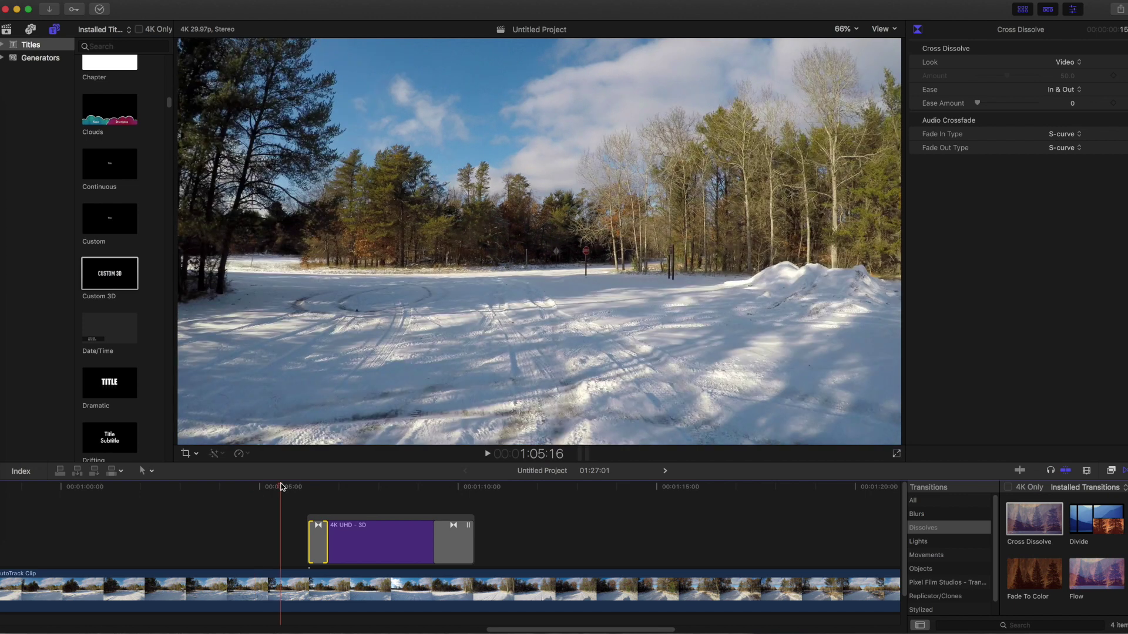
pyautogui.click(380, 541)
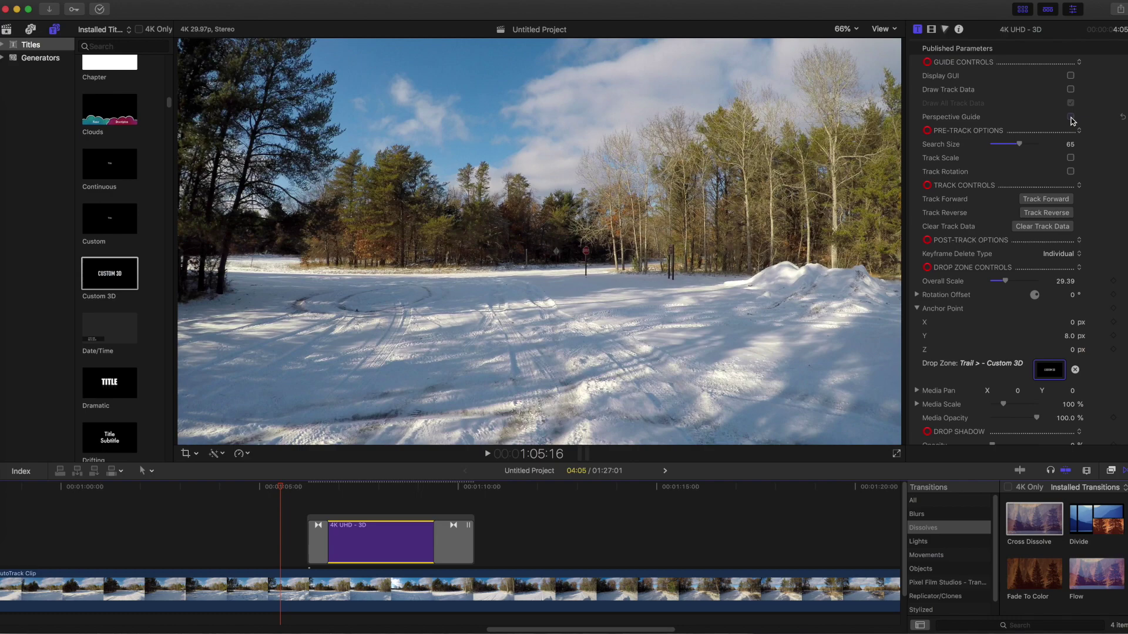
# Play the finished sequence to review the wooden 'Trail >' title dissolving in and out.
pyautogui.press('space')
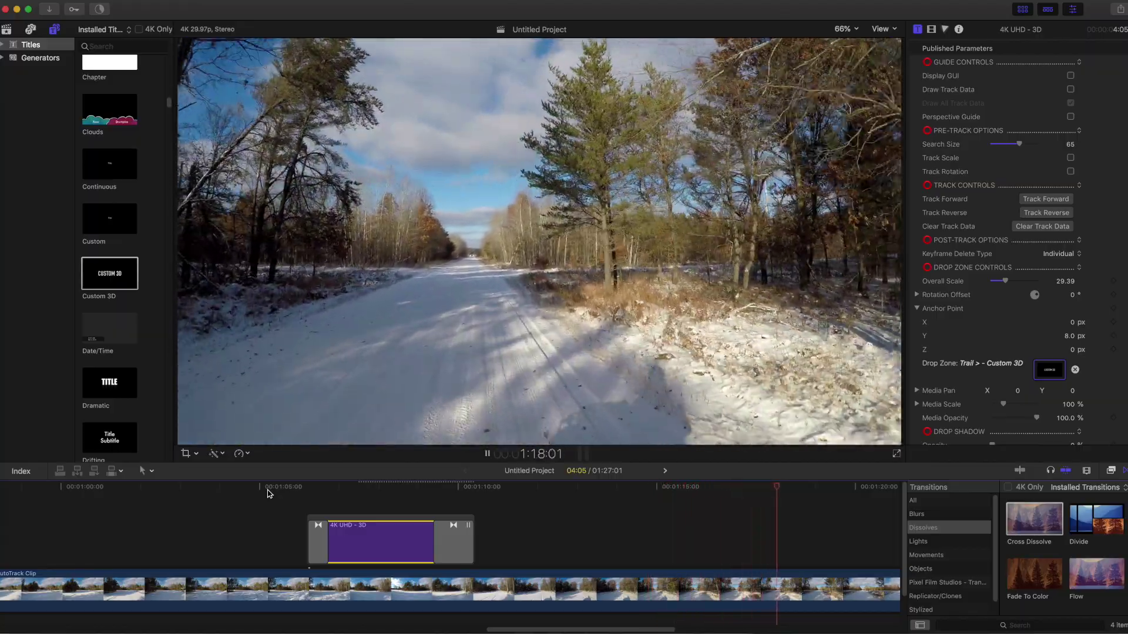
pyautogui.press('space')
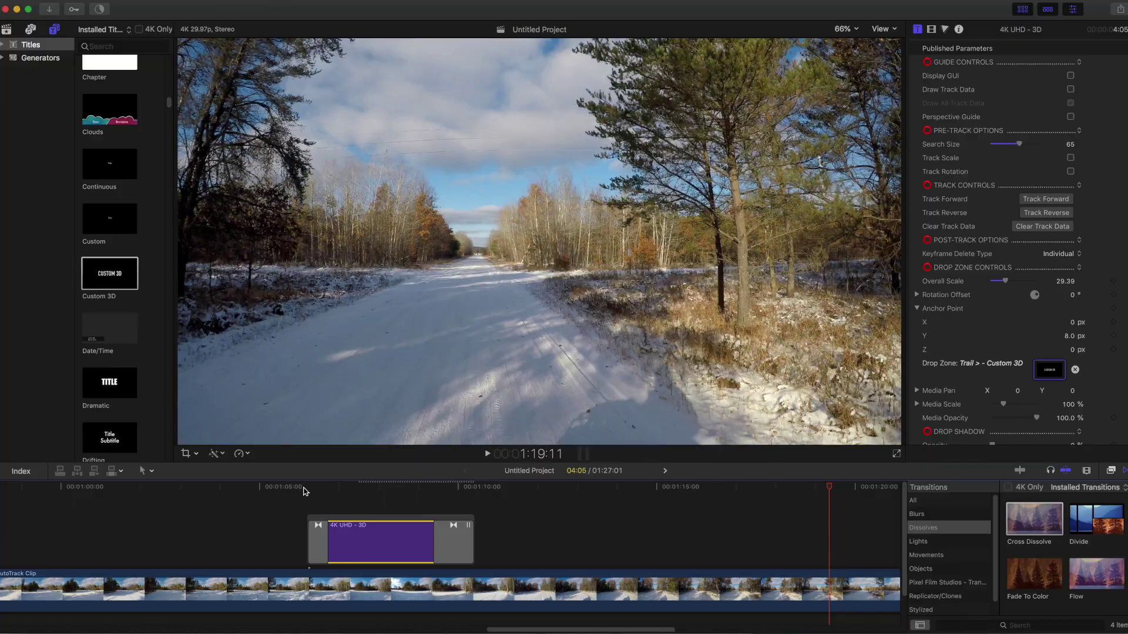